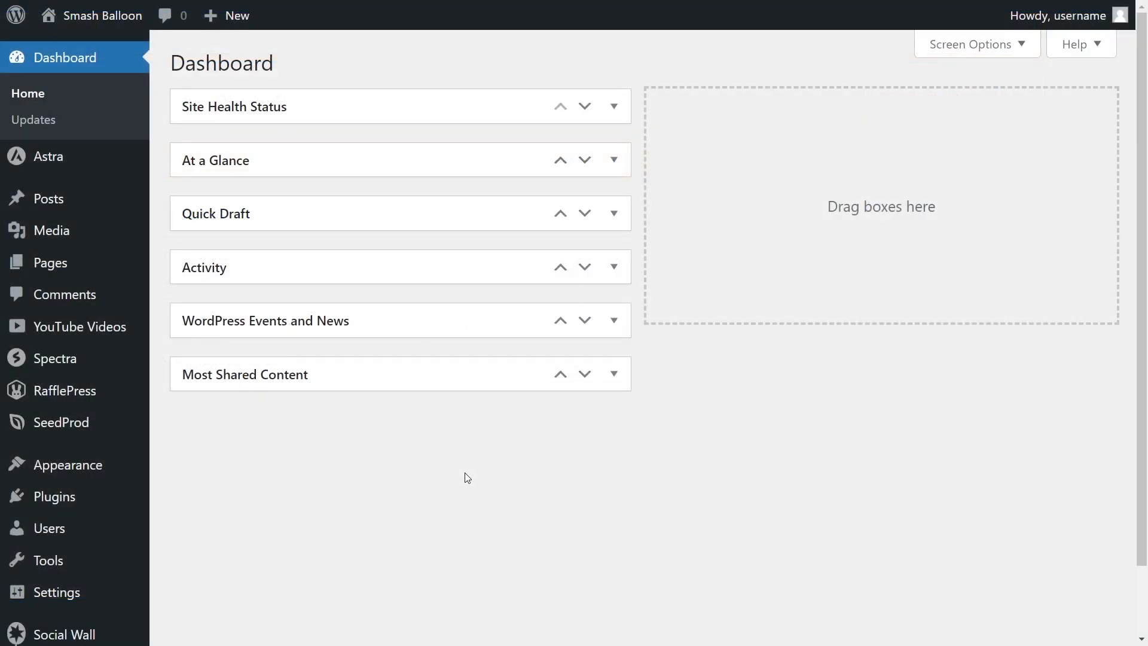
- Install the plugin from the file Reviews-Feed-Pro-1.3.zip and activate it
mouse_move(117, 500)
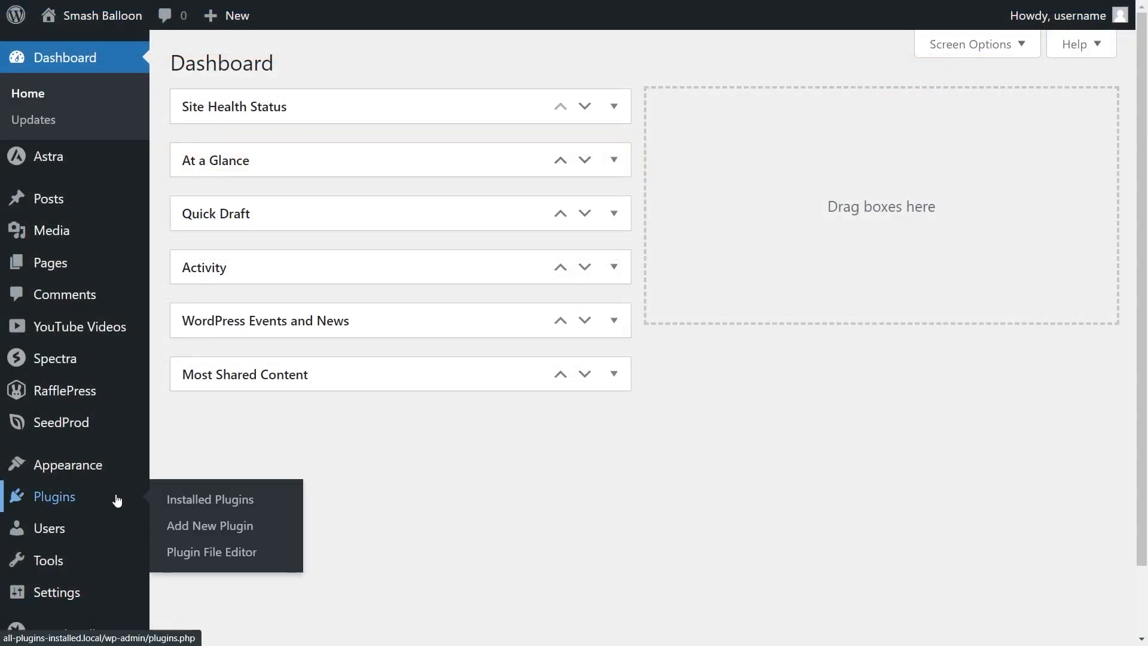
left_click(200, 529)
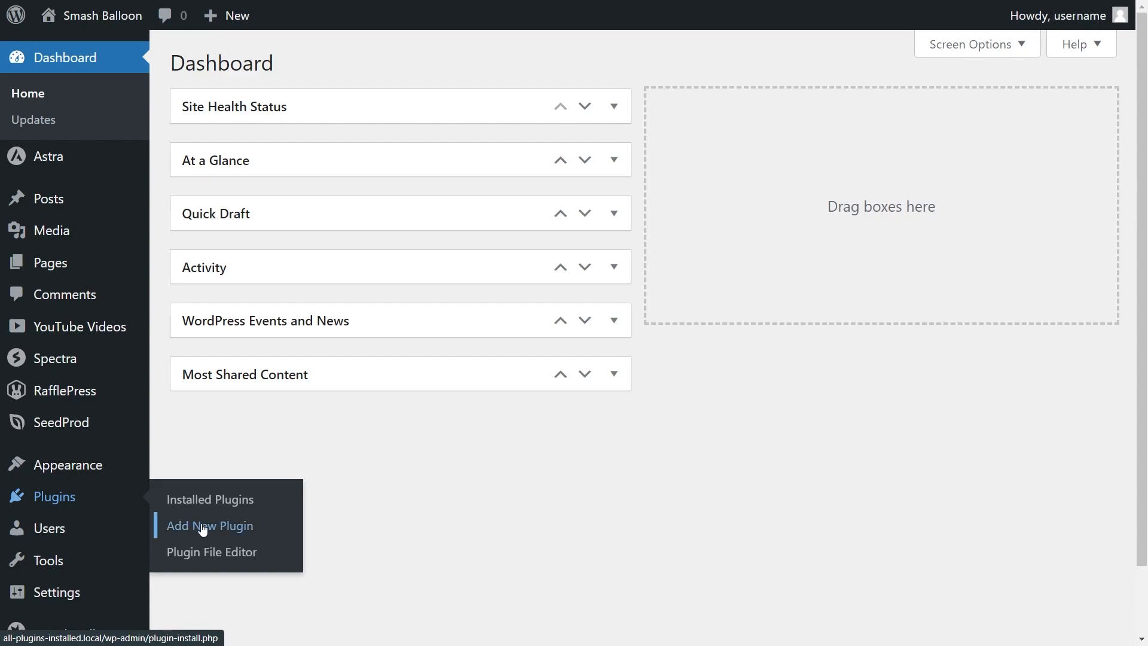
left_click(371, 69)
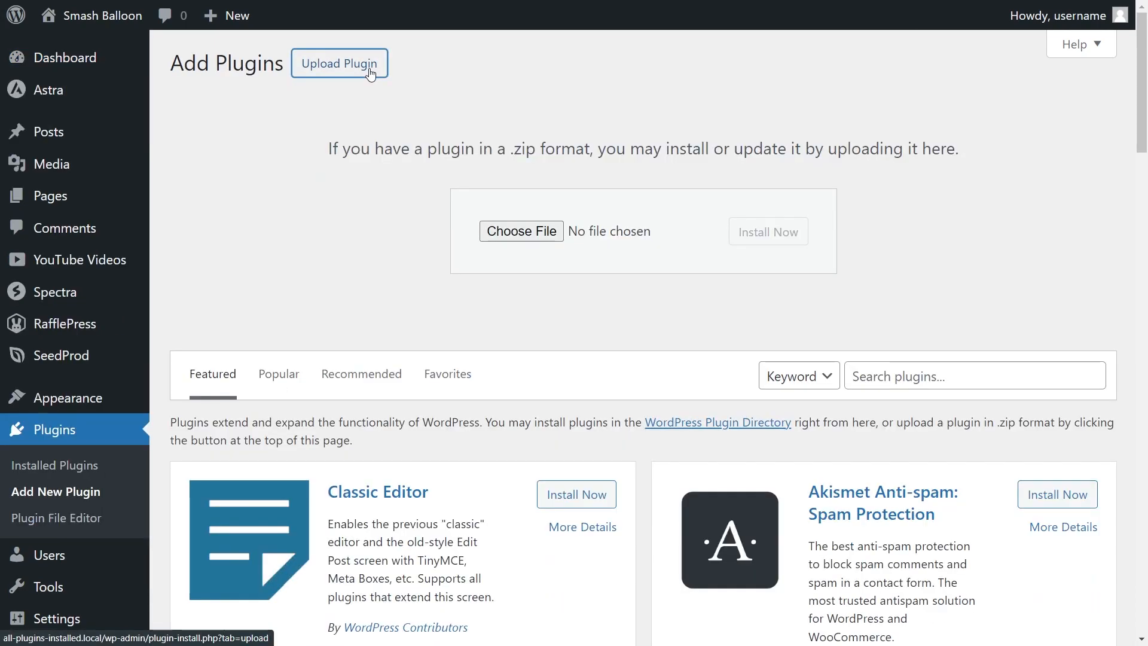
left_click(505, 234)
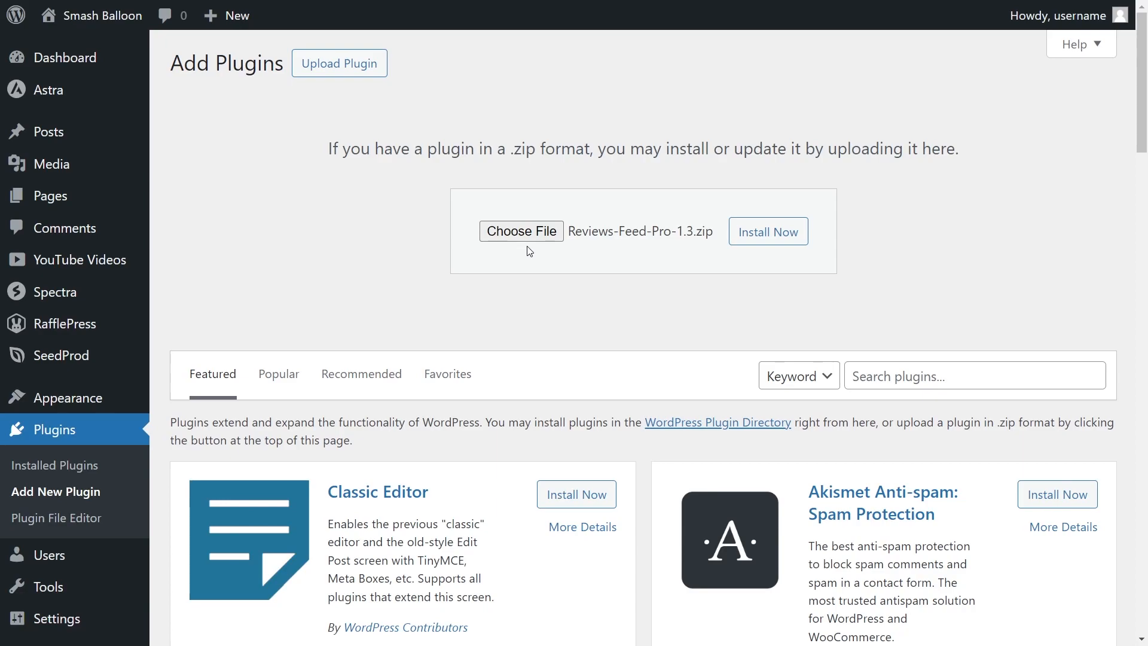
left_click(747, 235)
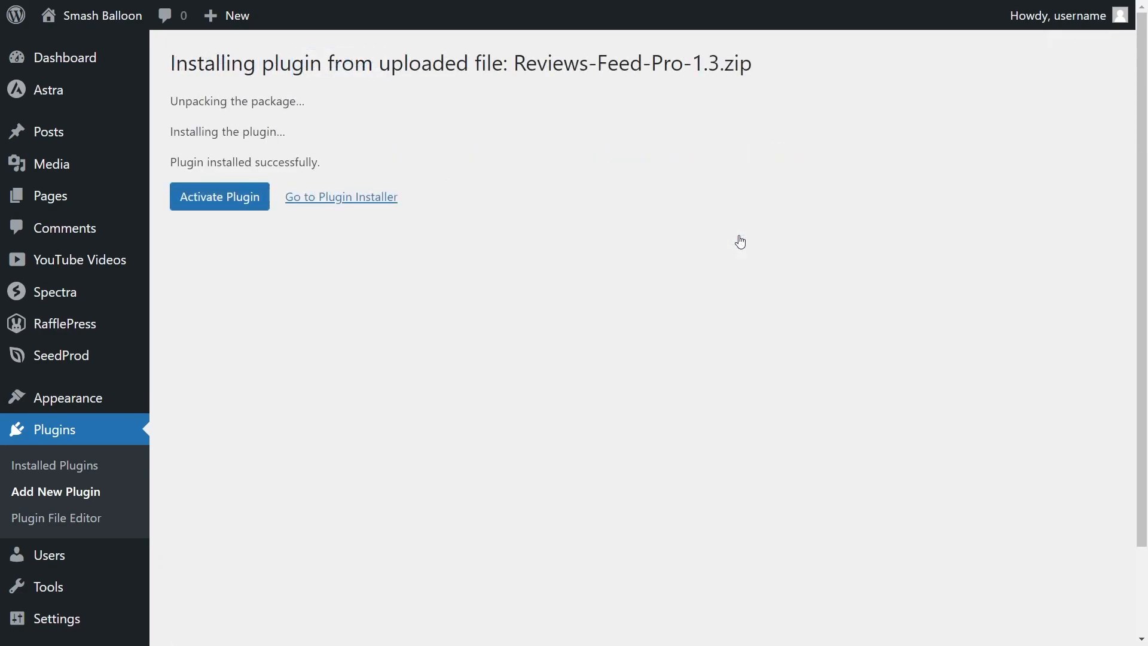
left_click(257, 209)
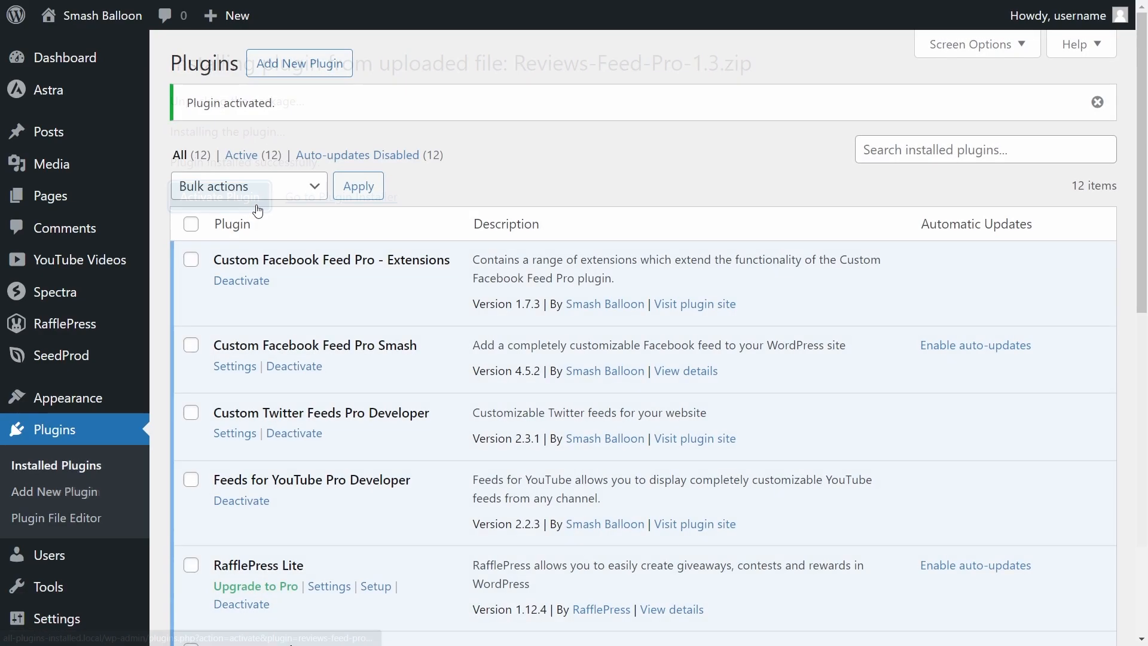
- Activate the Reviews Feed plugin by pasting the license key on its getting-started page
scroll(292, 302, "down", 4)
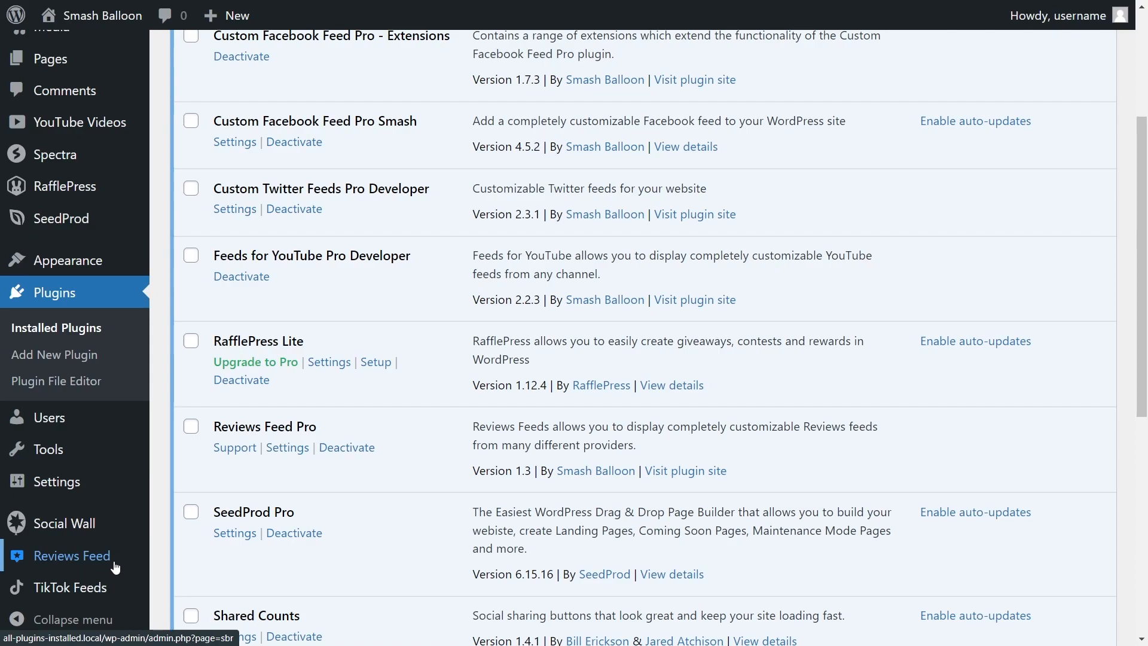
left_click(94, 565)
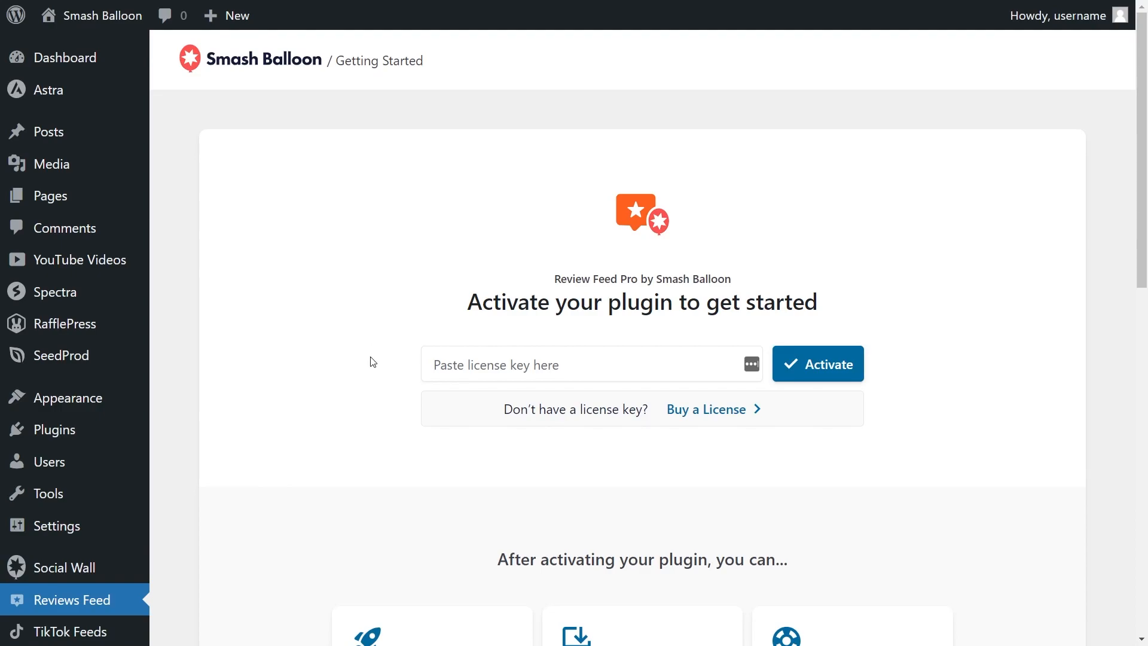
left_click(469, 364)
key("ctrl+v")
left_click(813, 373)
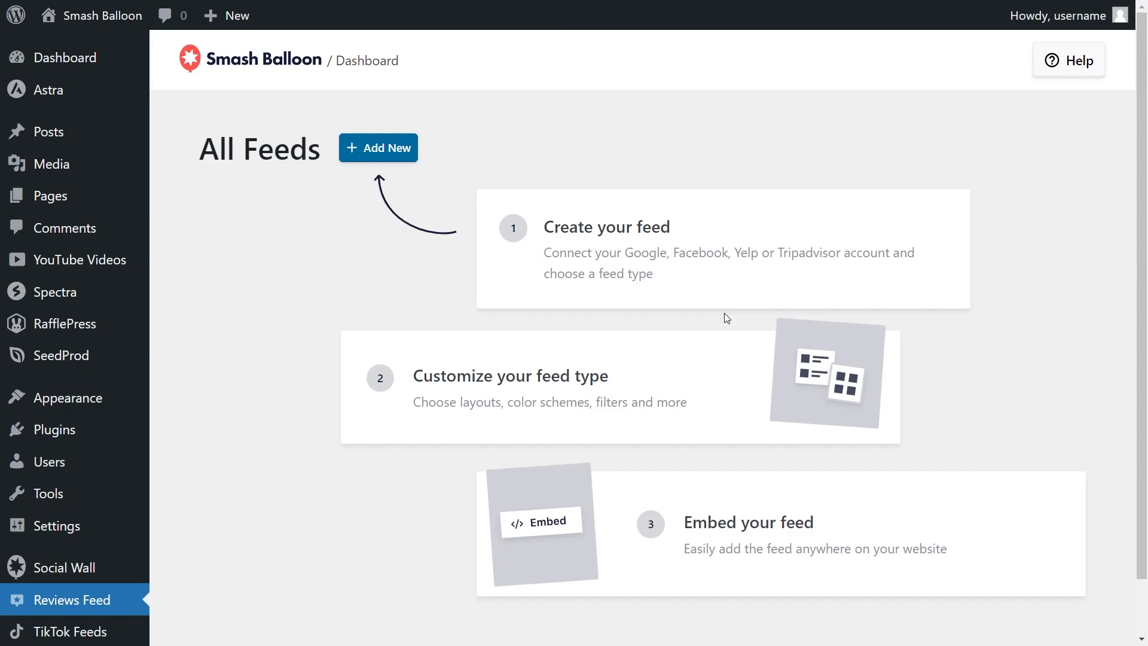
- Start a new review feed and choose Facebook as the type of source to connect
left_click(401, 149)
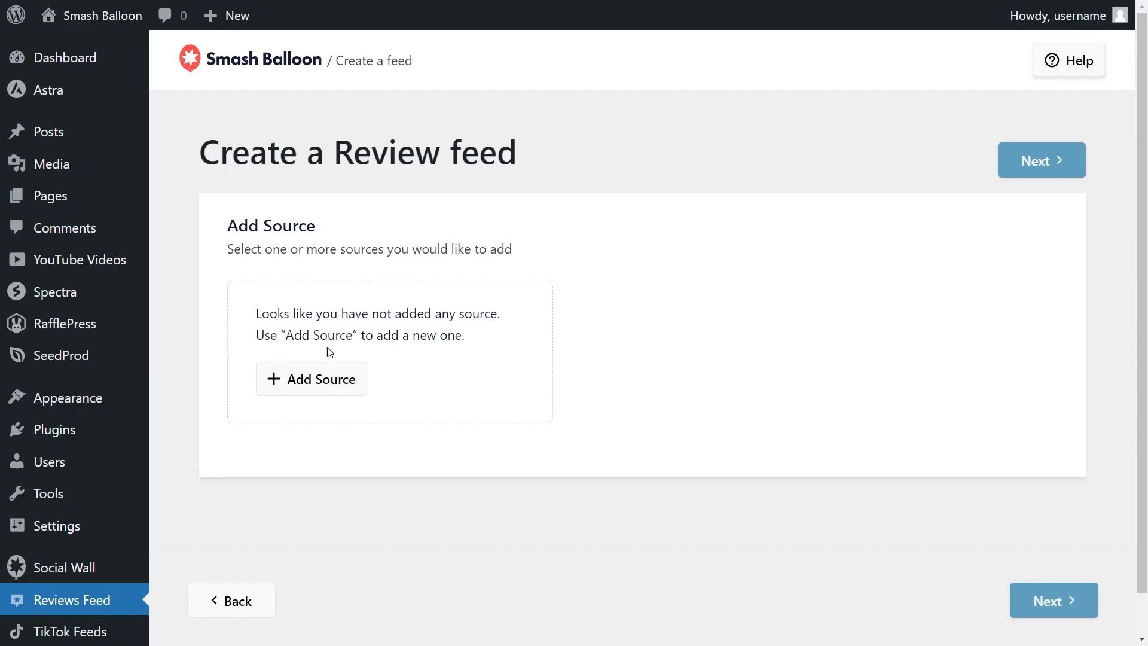
left_click(310, 379)
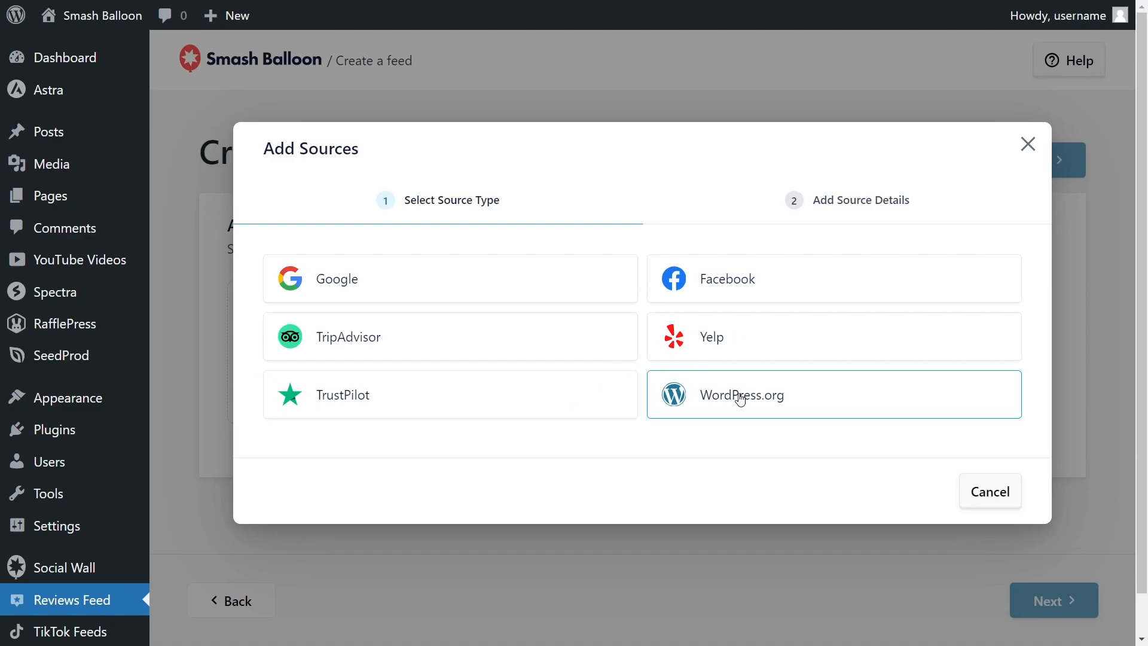
left_click(722, 300)
left_click(900, 504)
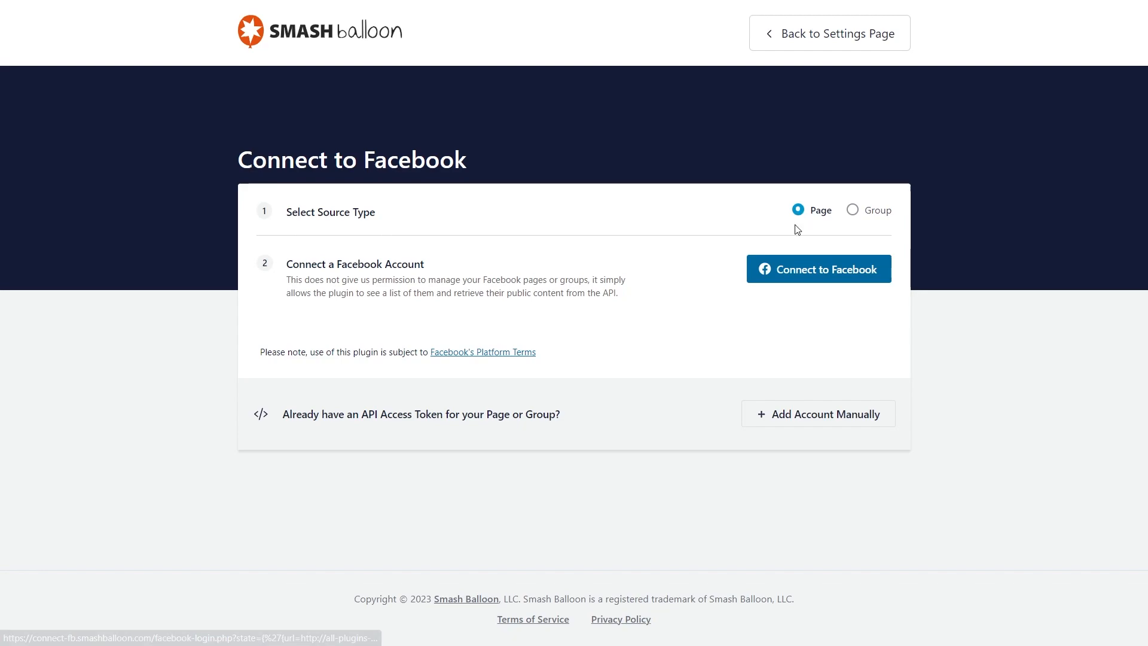
- Connect the Facebook account for pages, select the page to share, and grant Smash Balloon the requested permissions
left_click(810, 281)
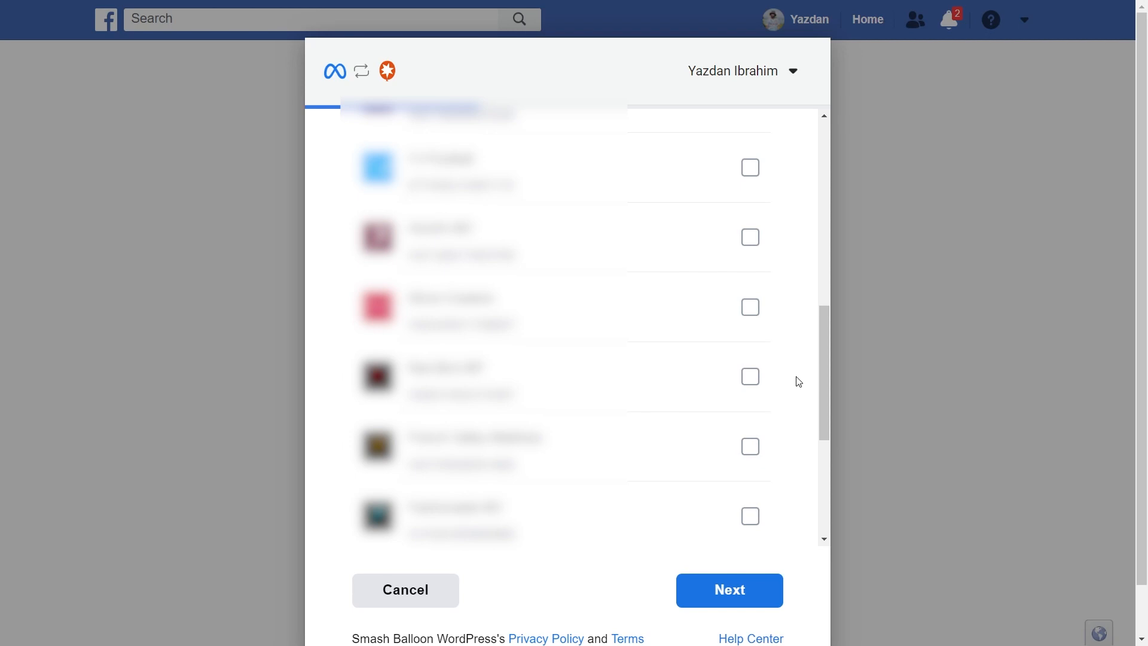
left_click(752, 377)
left_click(720, 589)
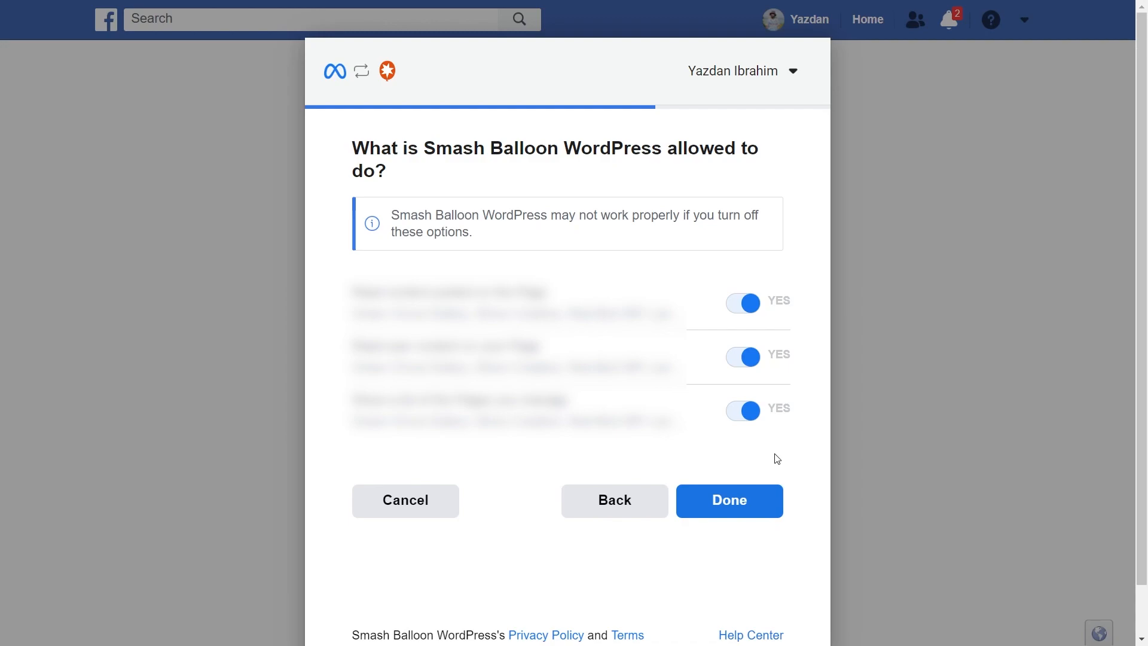
left_click(728, 501)
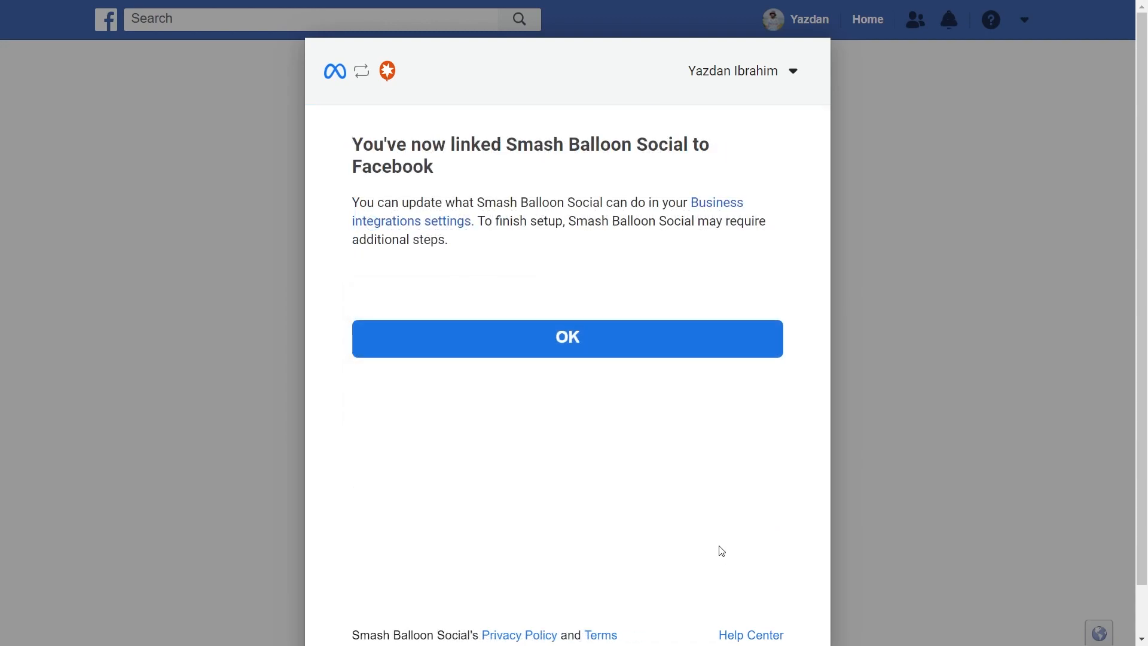
left_click(607, 356)
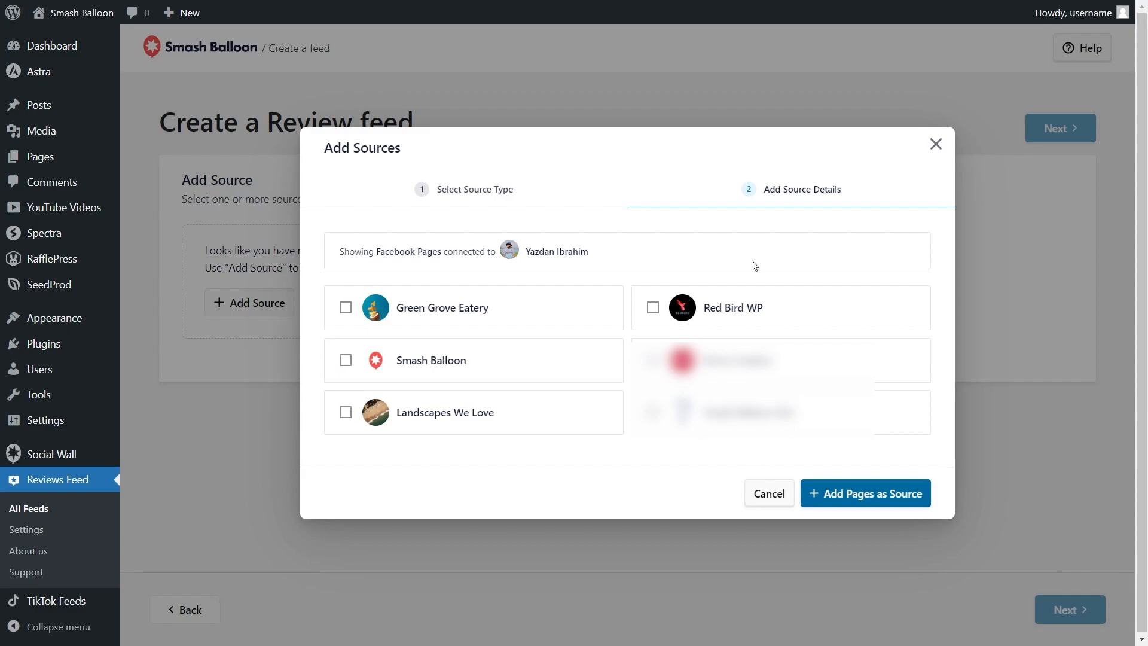
- Add the Red Bird WP Facebook page as a source and use it for the new feed
left_click(748, 313)
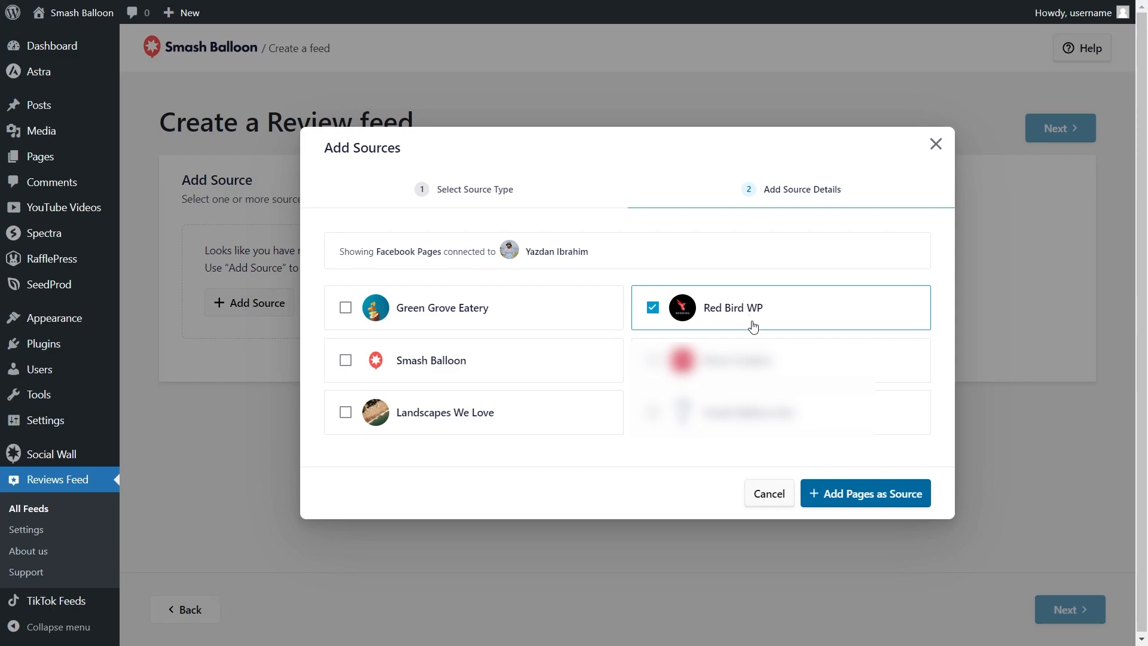
left_click(852, 489)
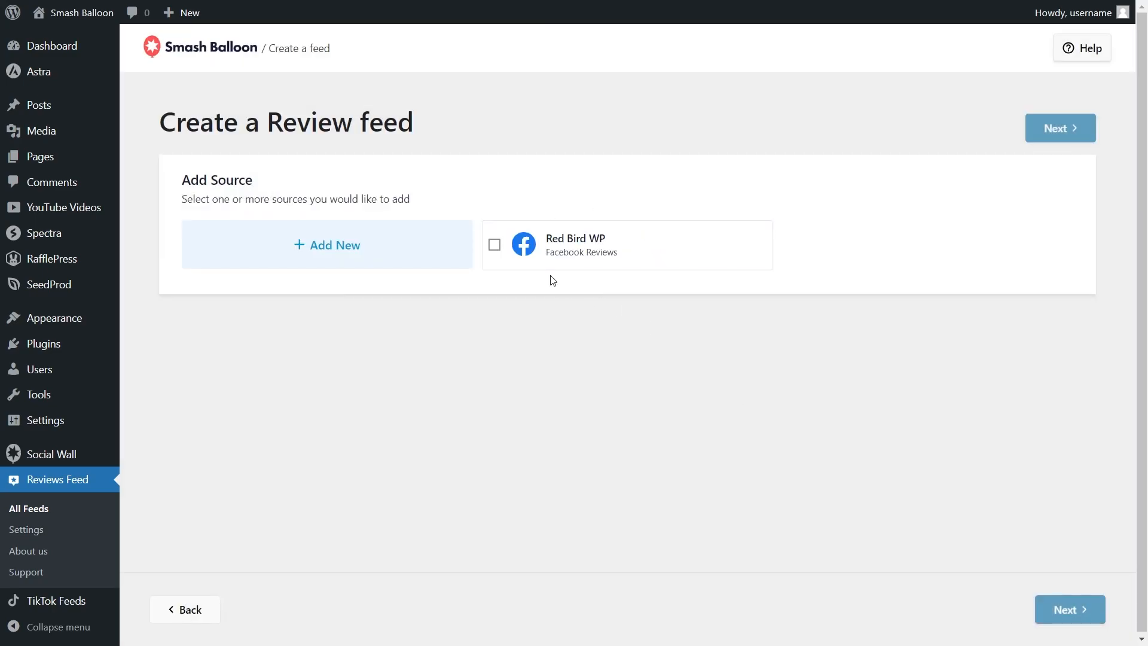
left_click(573, 250)
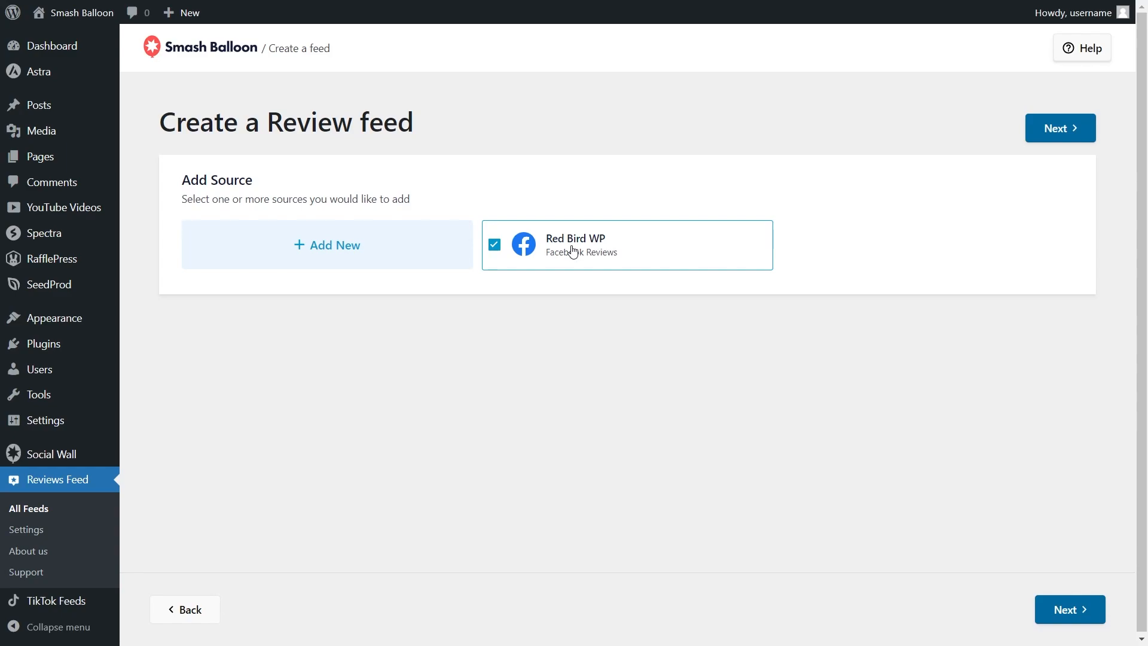
left_click(1040, 137)
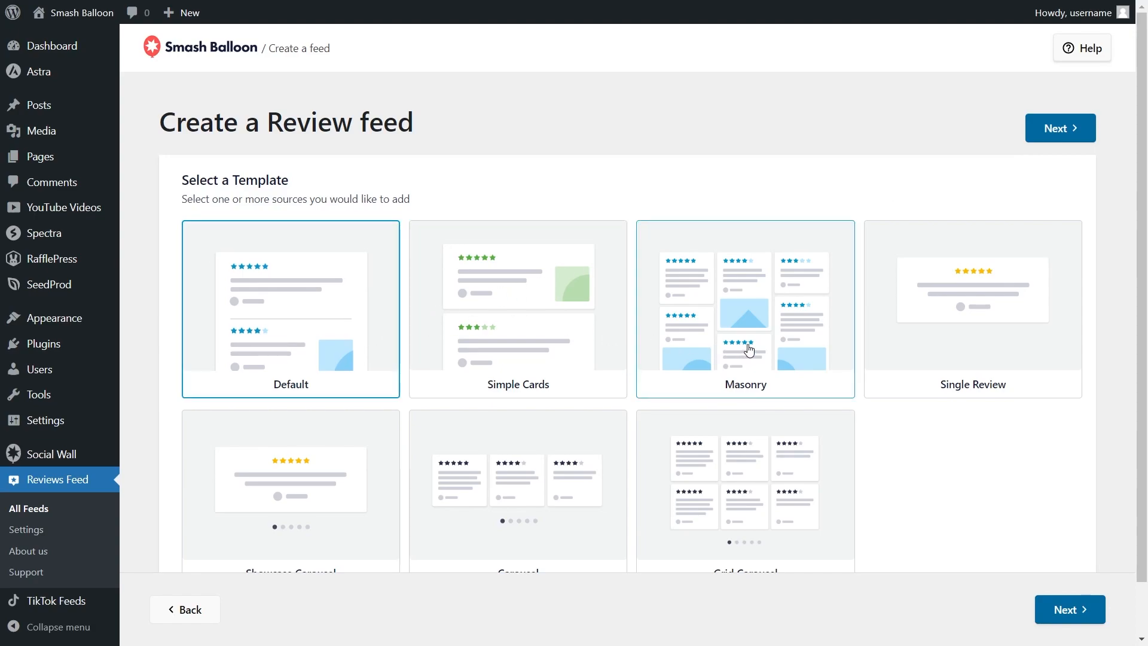
- Create the feed with the Simple Cards template and look through its preview
scroll(903, 348, "down", 1)
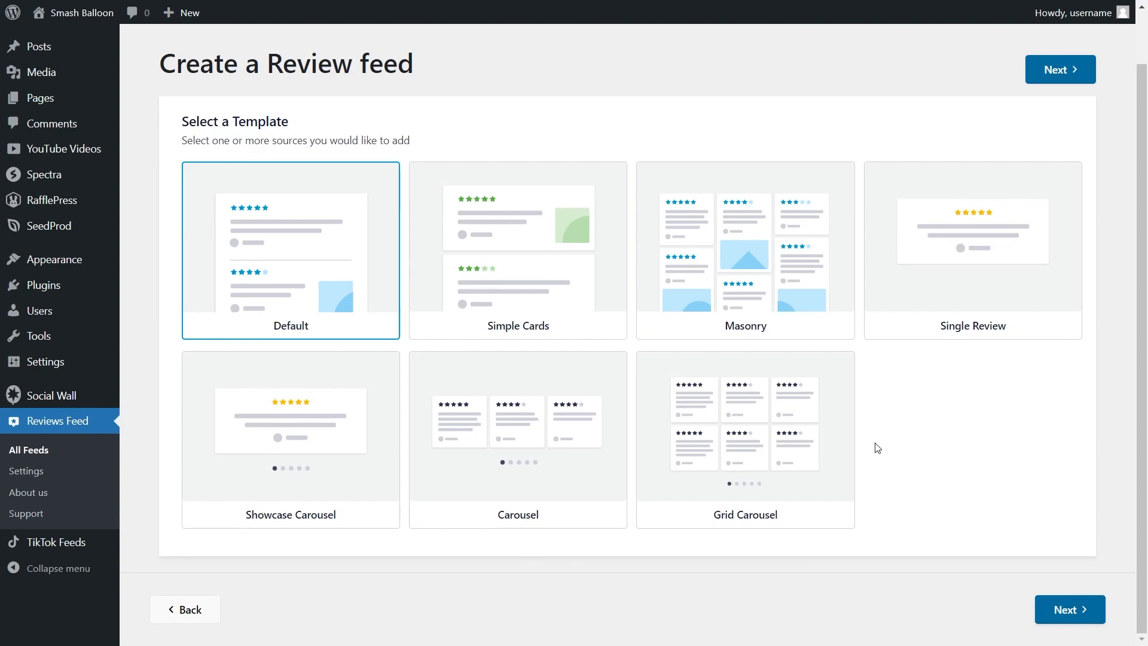
left_click(579, 272)
left_click(1055, 70)
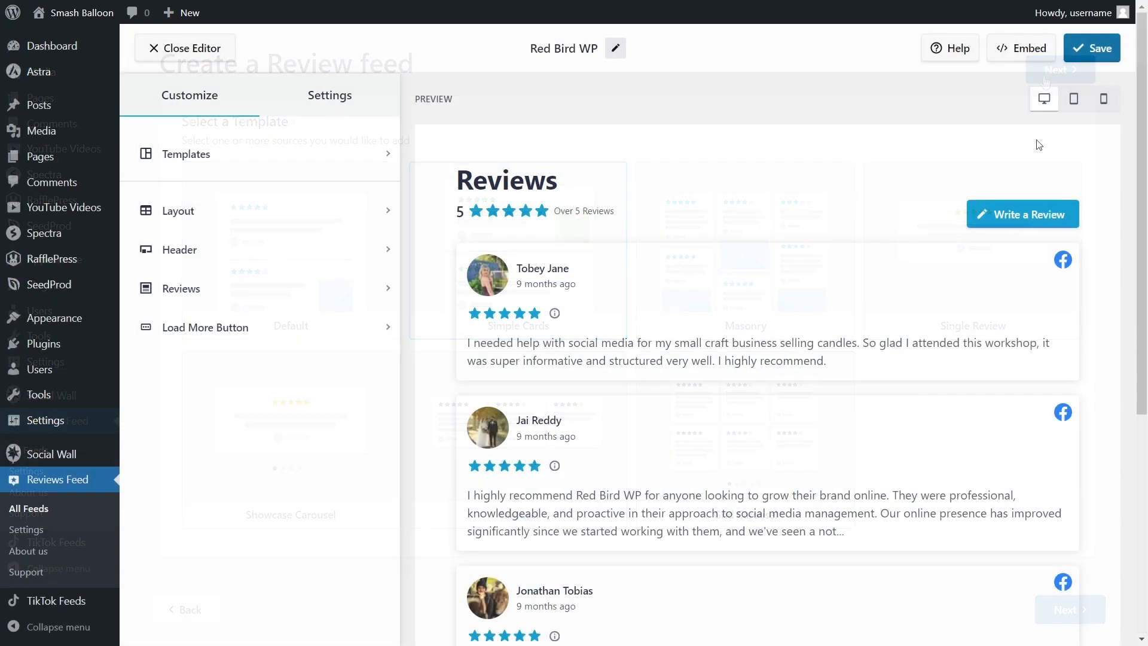
scroll(1112, 173, "down", 4)
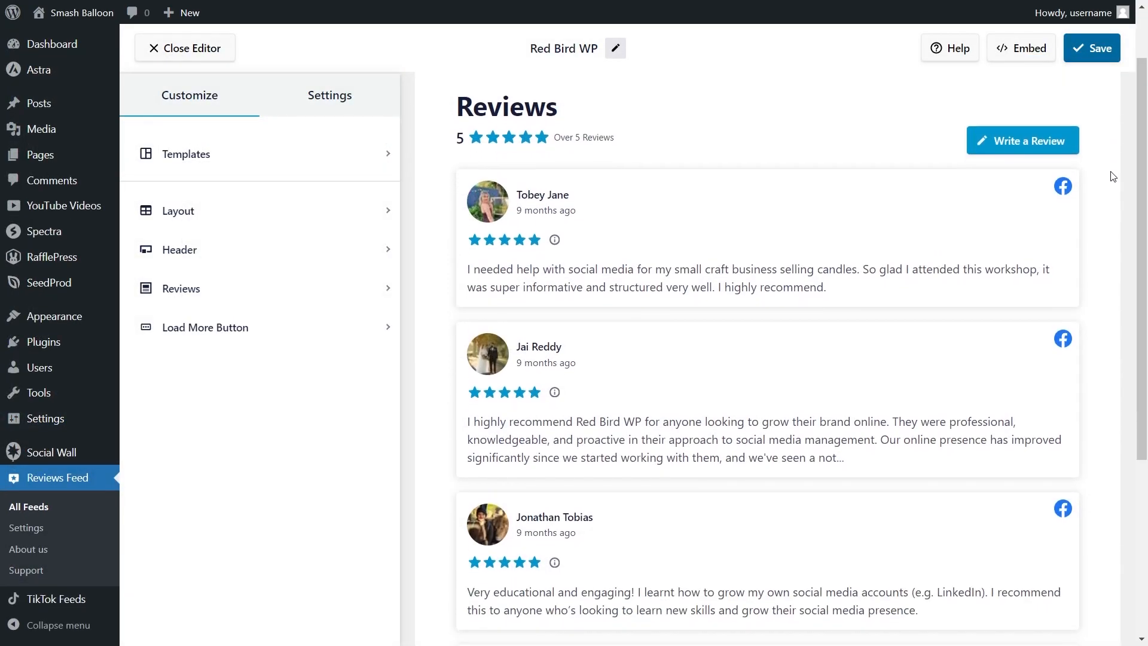
scroll(1112, 180, "down", 3)
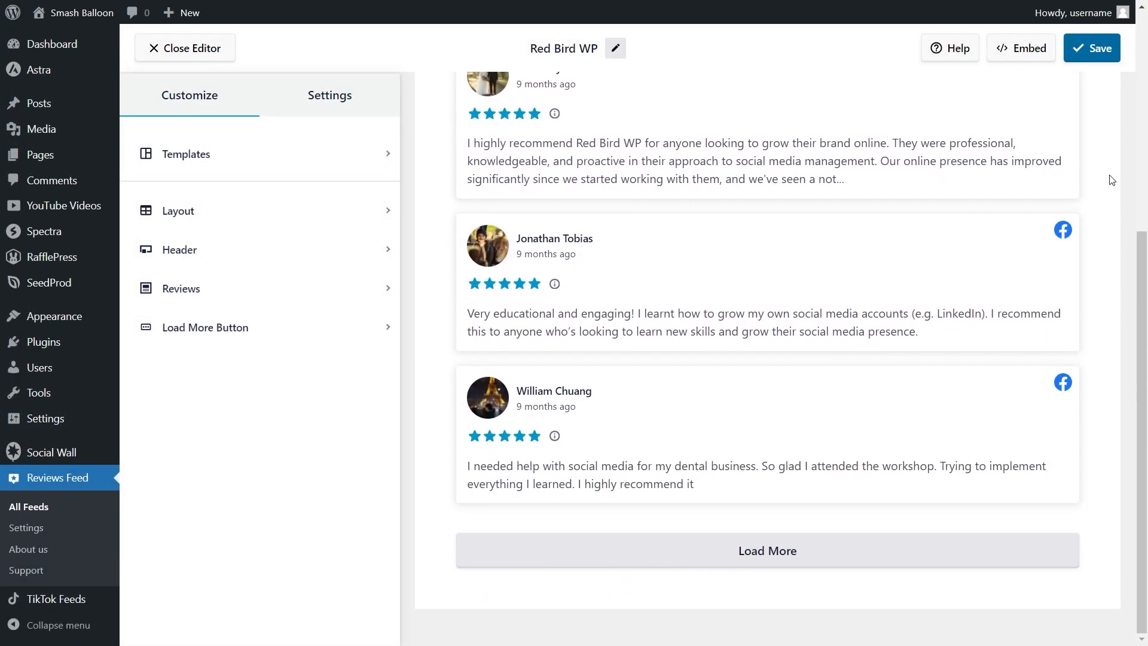
scroll(1112, 181, "up", 7)
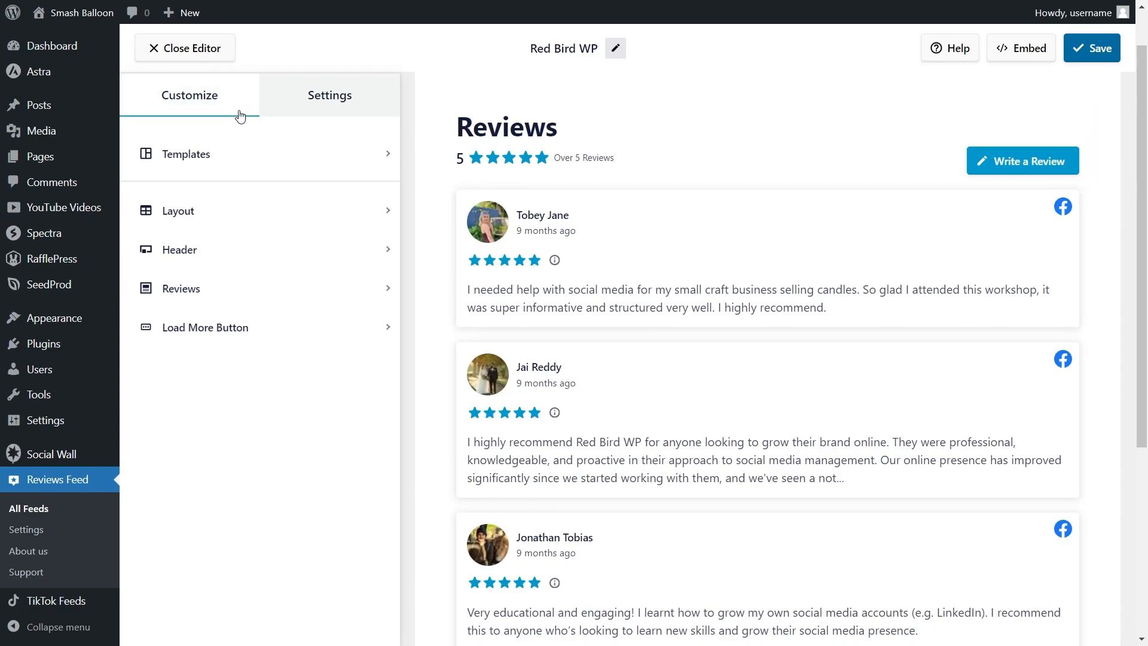
- Try the Masonry and Carousel layouts for the feed, page through the carousel, and restore the List layout
left_click(235, 211)
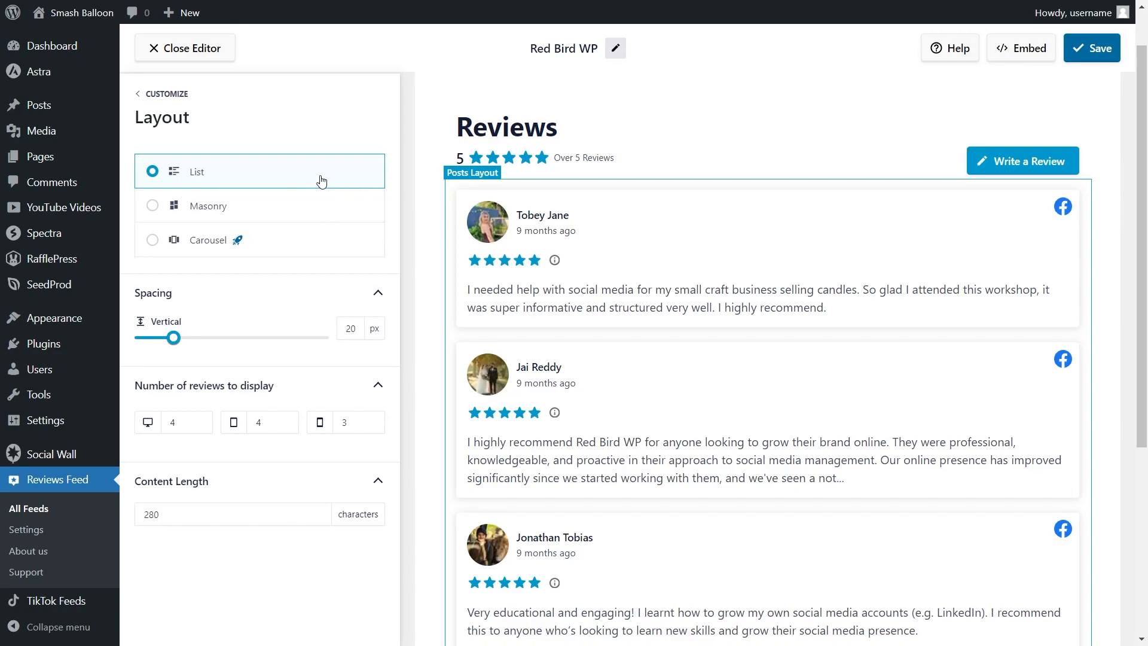
scroll(406, 220, "down", 5)
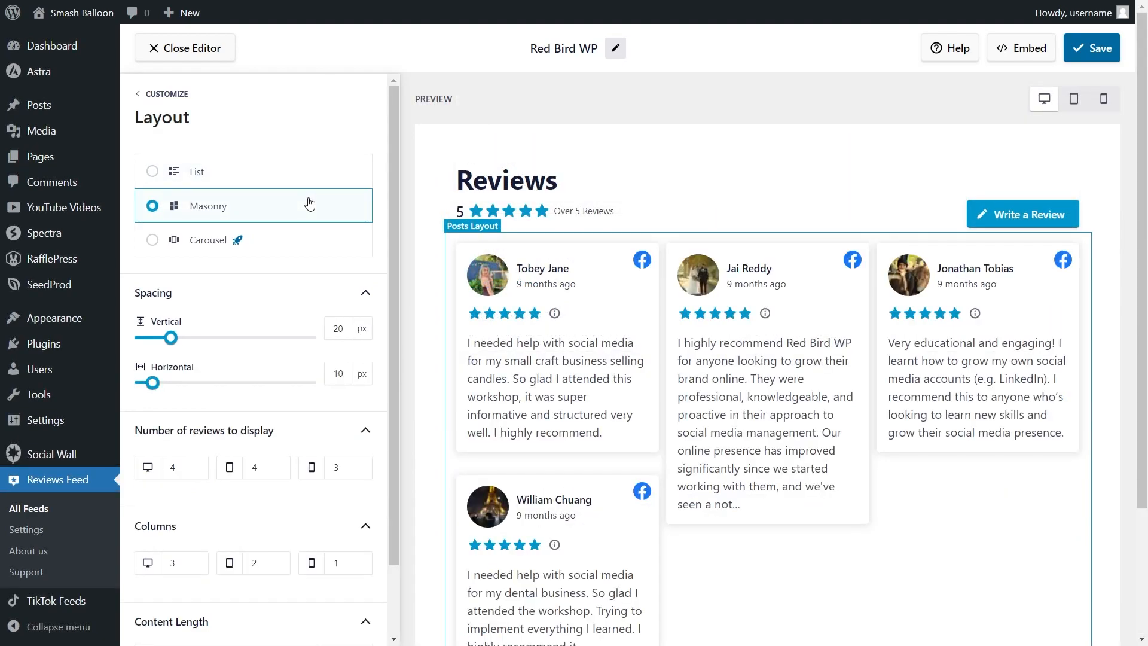
scroll(418, 240, "down", 2)
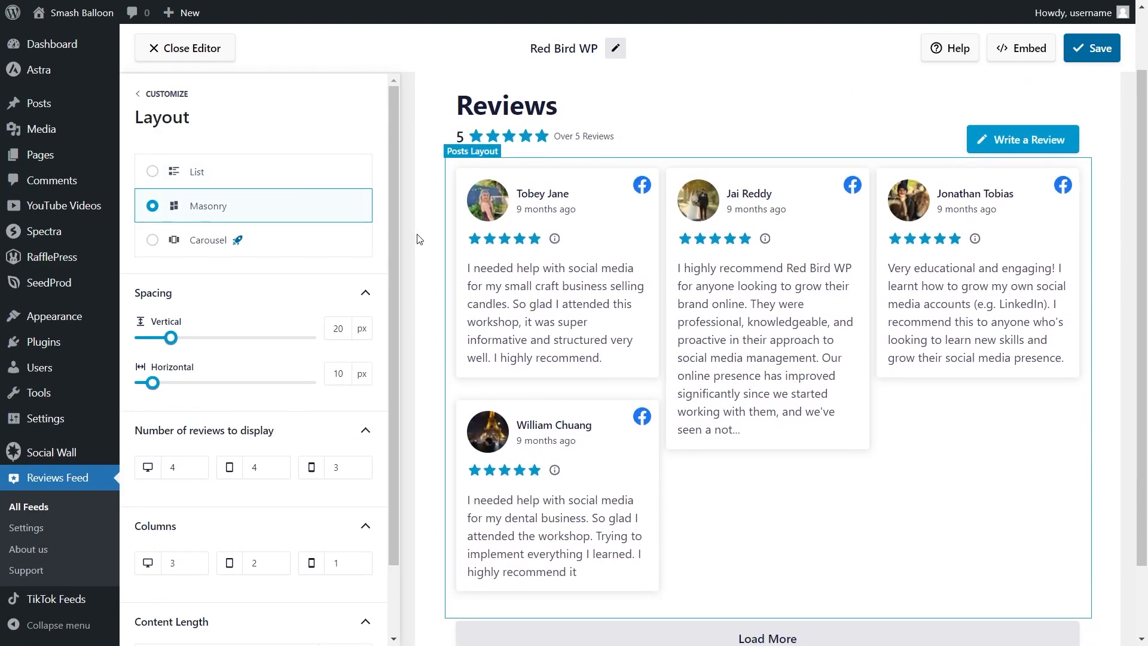
left_click(329, 244)
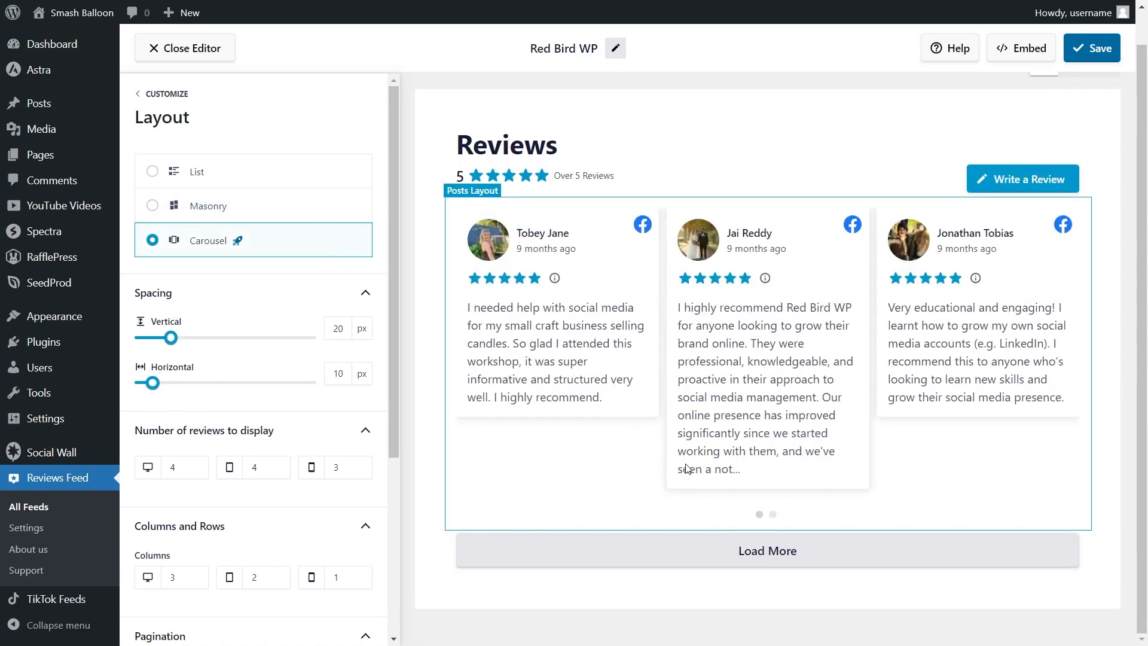
left_click(772, 515)
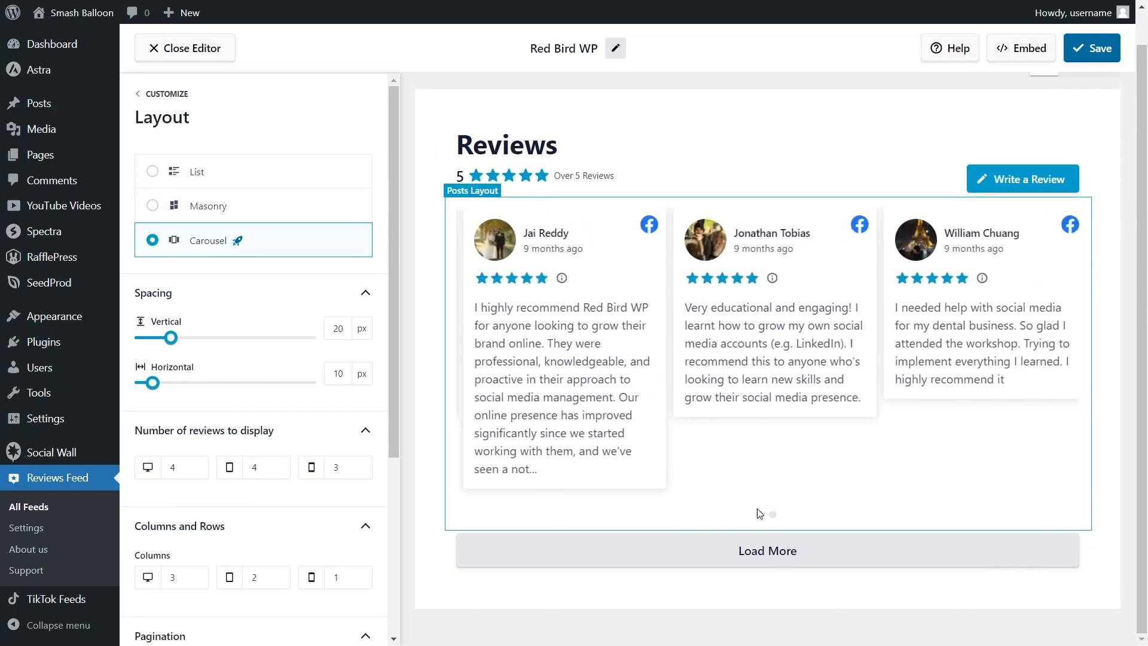
left_click(315, 182)
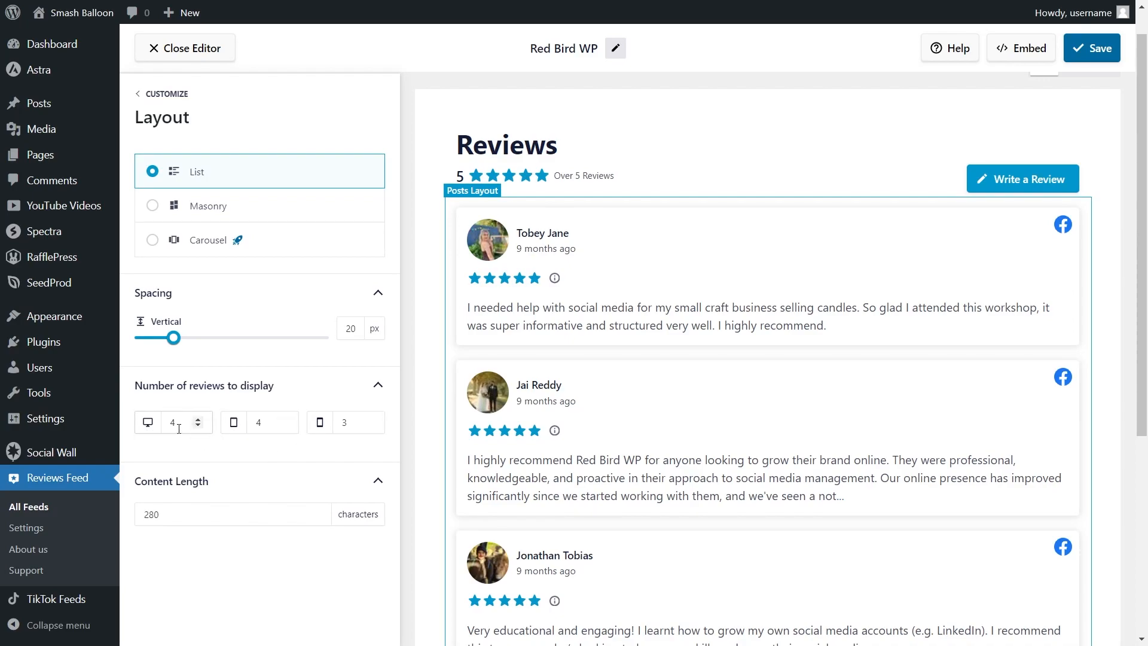
- Try a desktop review count of 2 in the layout settings, restore it to 4, and check the preview
scroll(489, 397, "down", 2)
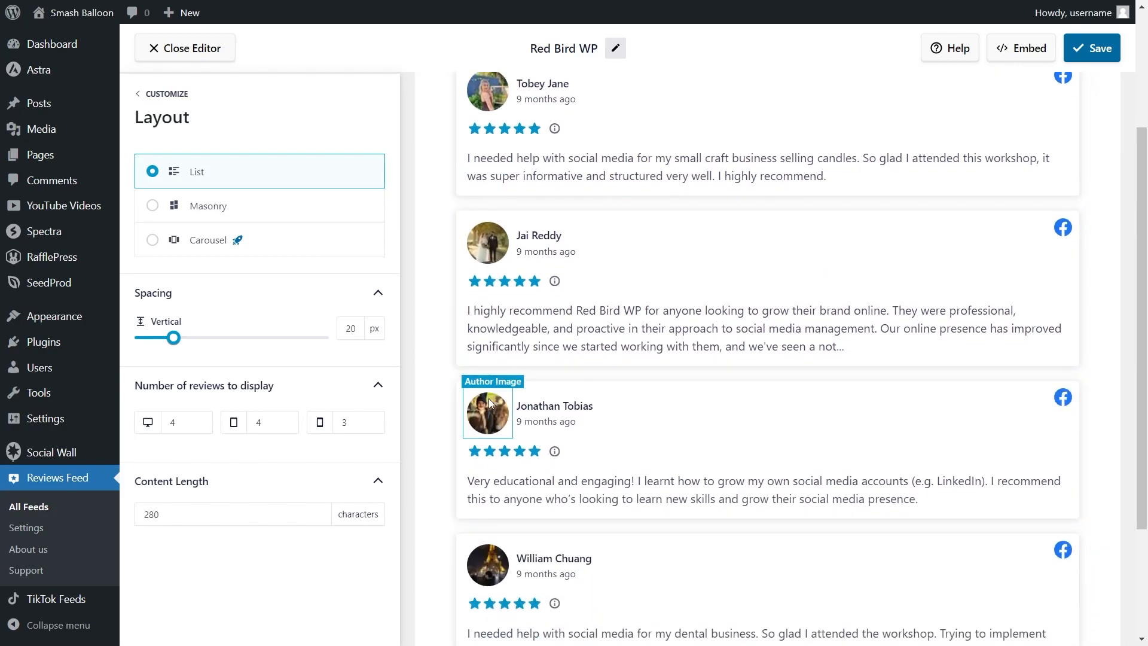
double_click(173, 422)
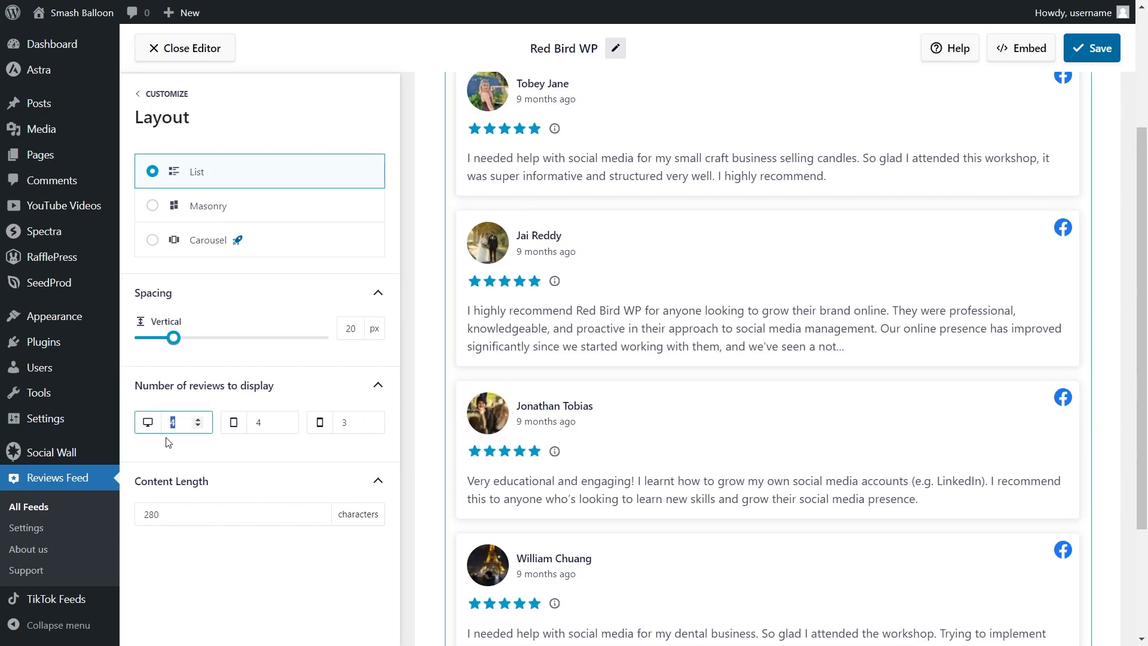
type("2")
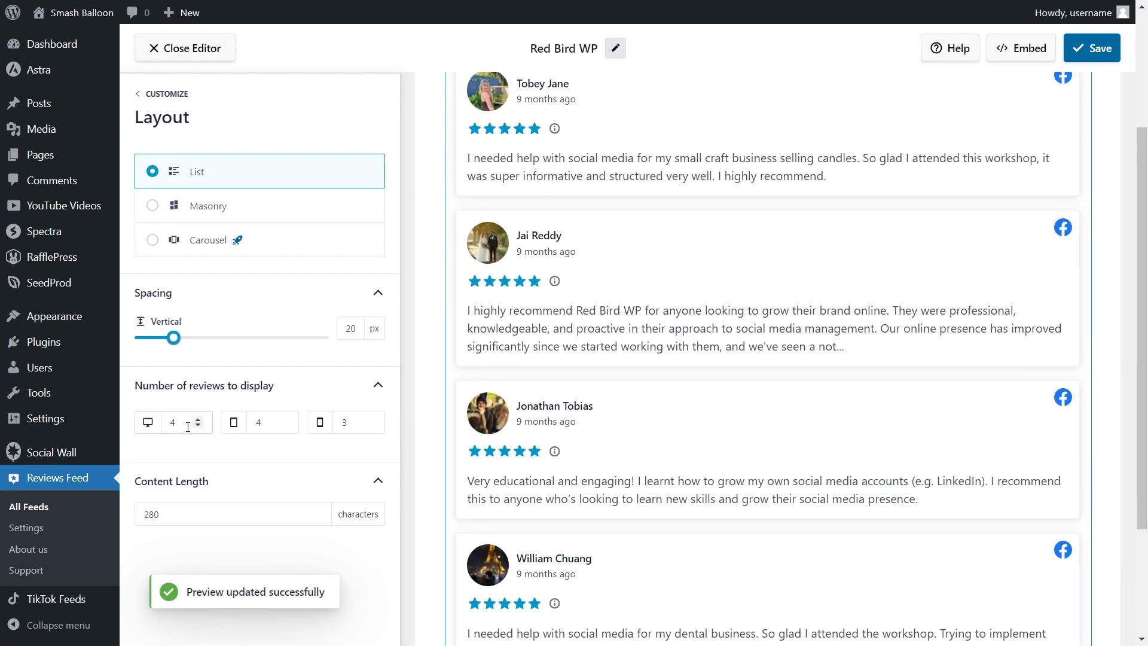
scroll(981, 144, "up", 4)
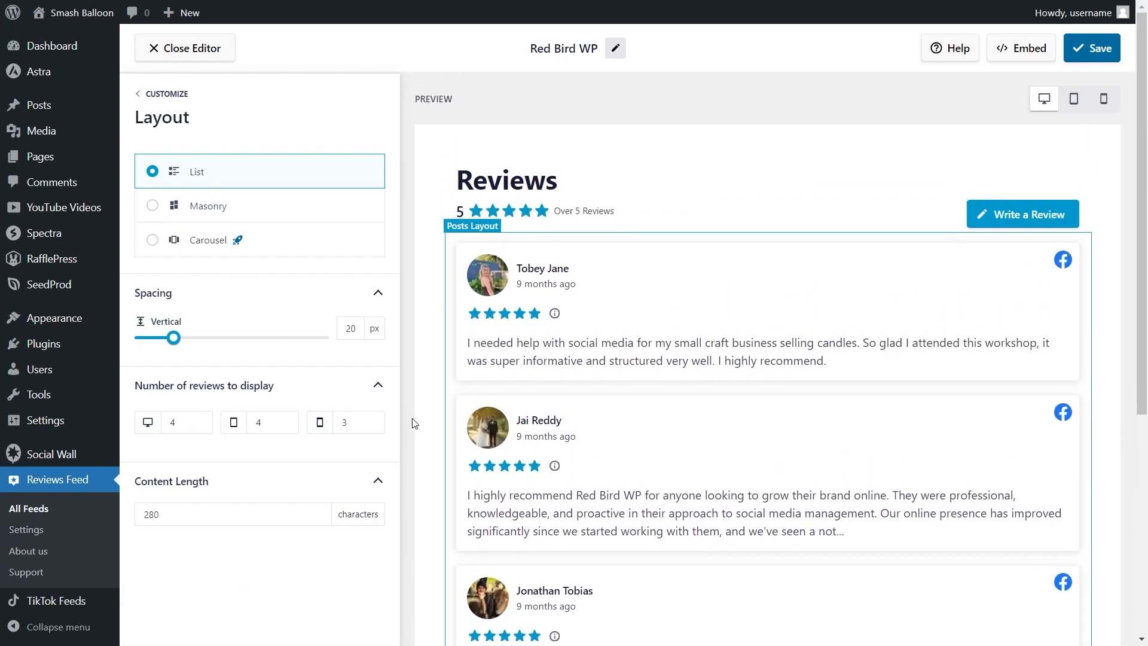
- Save the feed and open the settings for editing individual elements of the reviews
left_click(1102, 55)
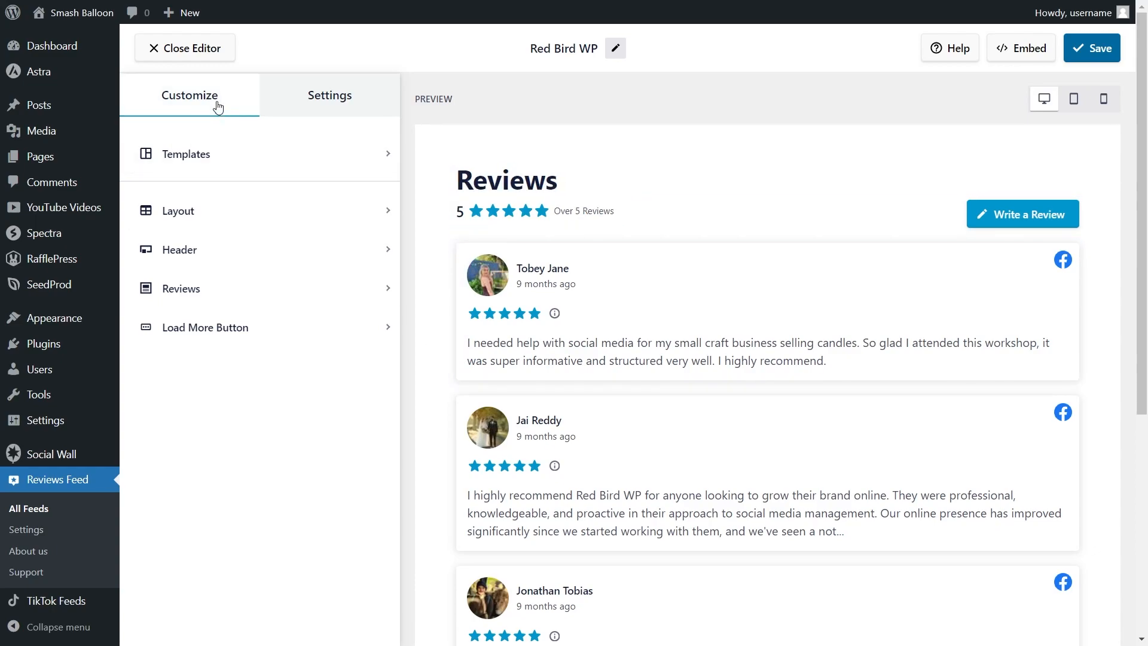
left_click(242, 290)
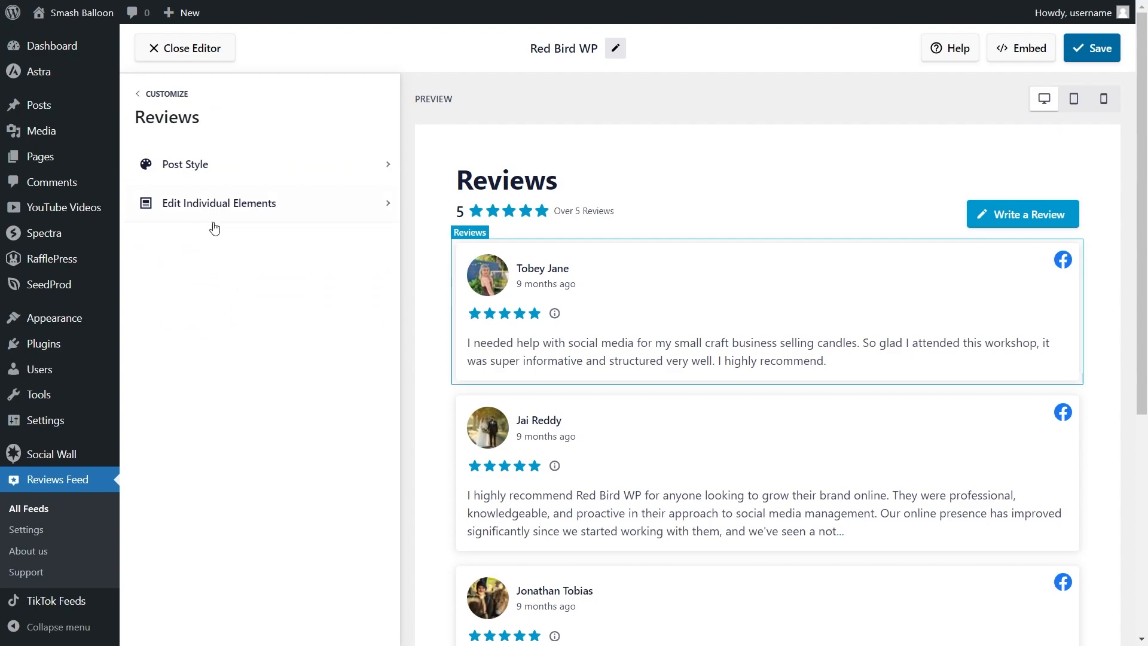
left_click(256, 214)
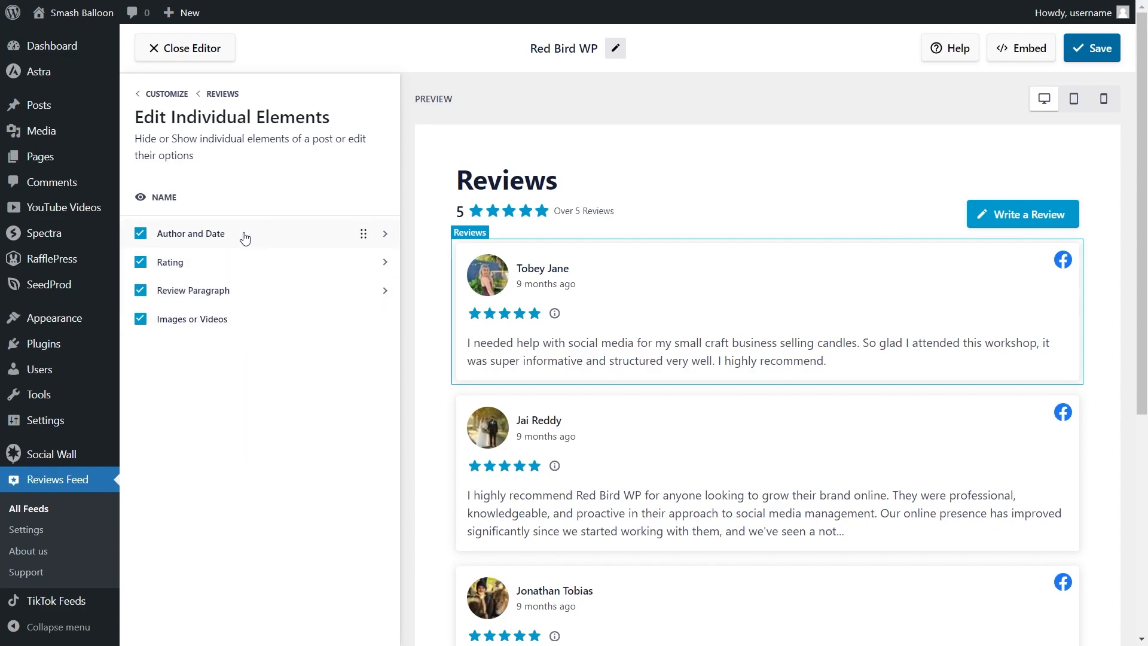
- Try hiding the Author and Date element of the reviews, show it again, and move it back to the first place
left_click(140, 233)
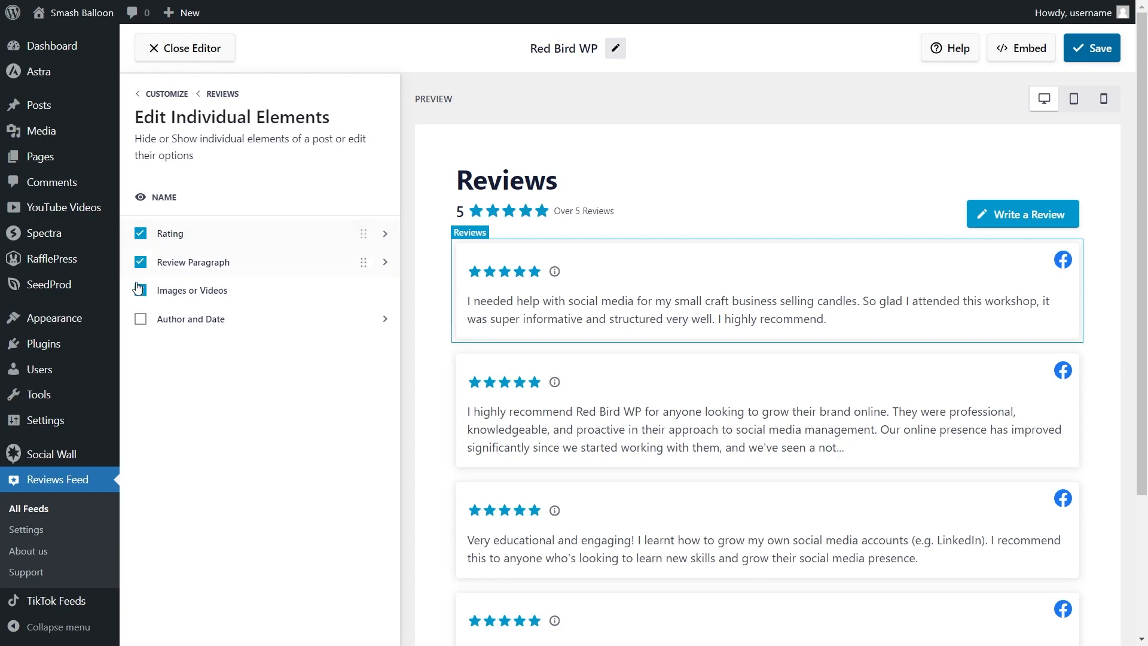
left_click(140, 321)
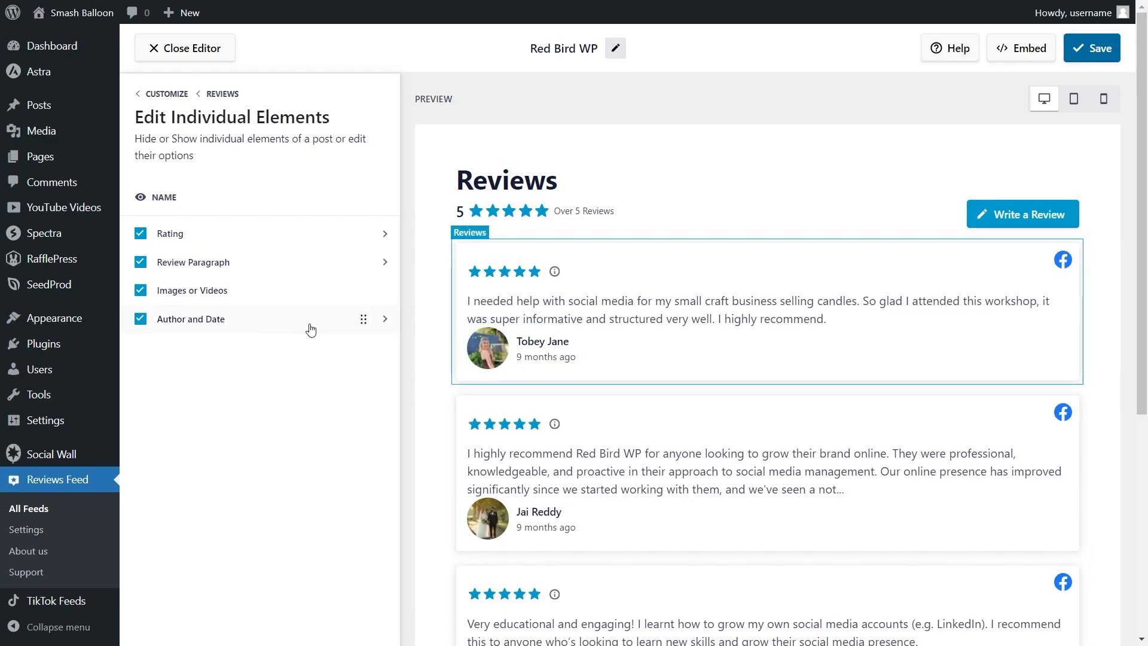
left_click_drag(363, 321, 363, 233)
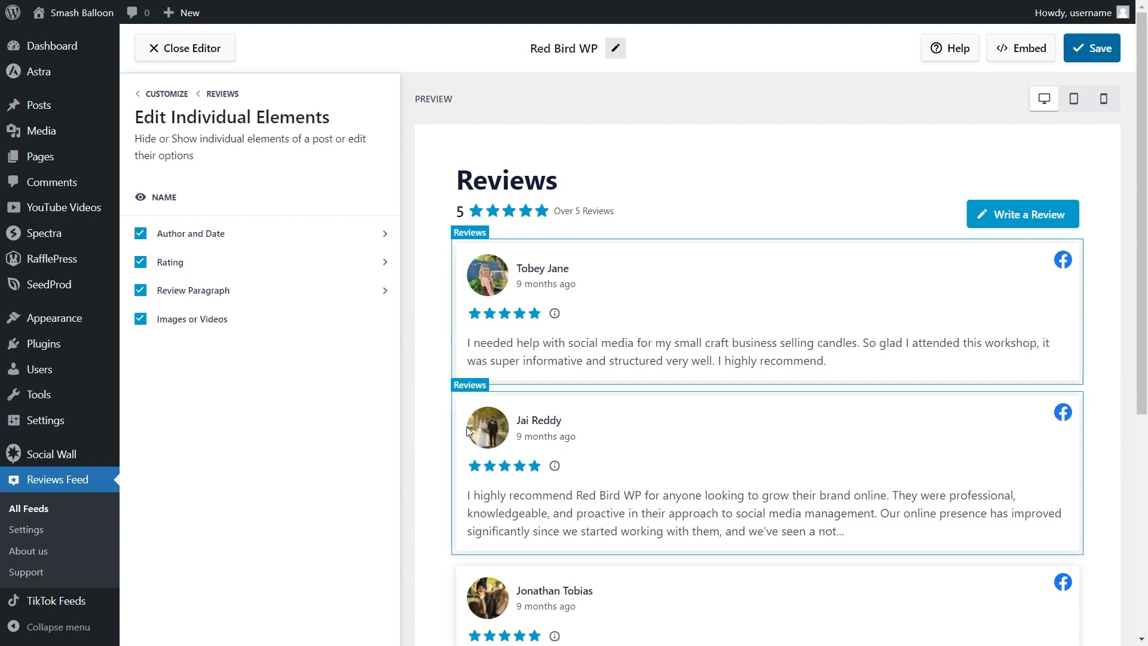
- Move the Rating element below Images or Videos in the reviews and save the feed
left_click_drag(363, 263, 360, 322)
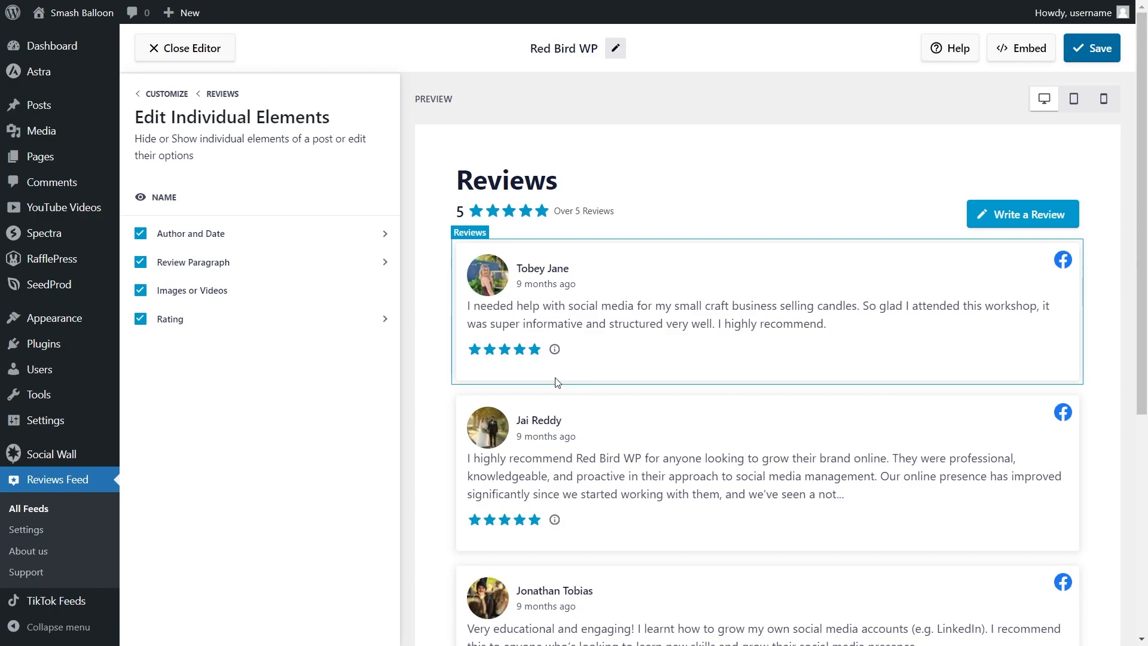
left_click(1089, 48)
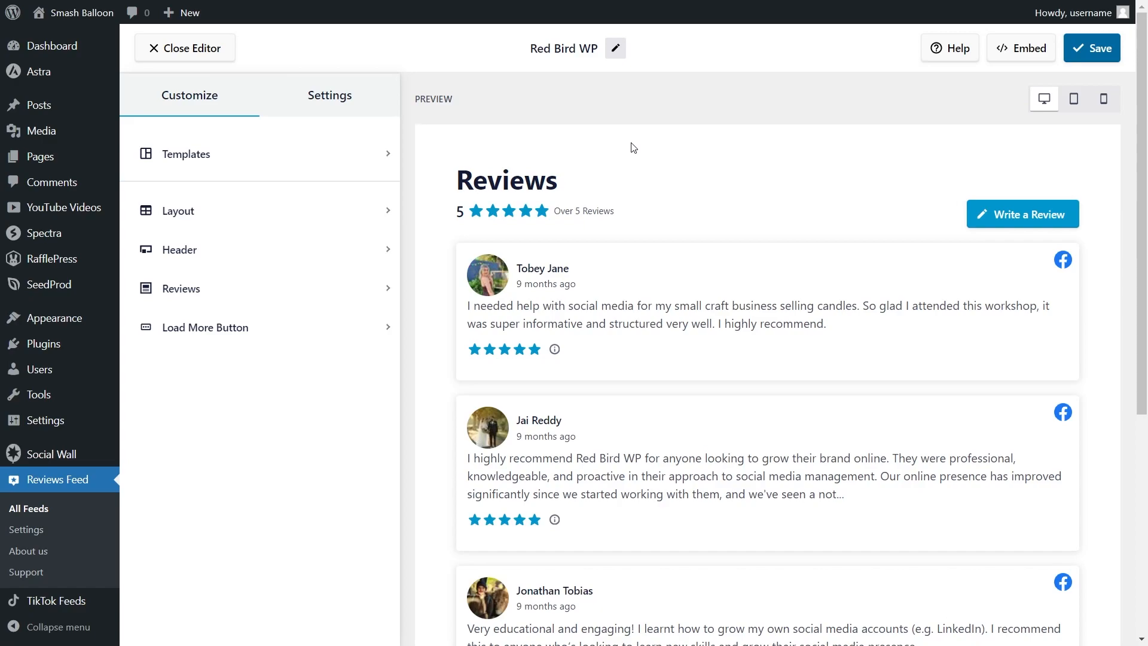
- Try filtering the feed to five-star reviews, clear that filter, and look through the word and character count filters
left_click(353, 107)
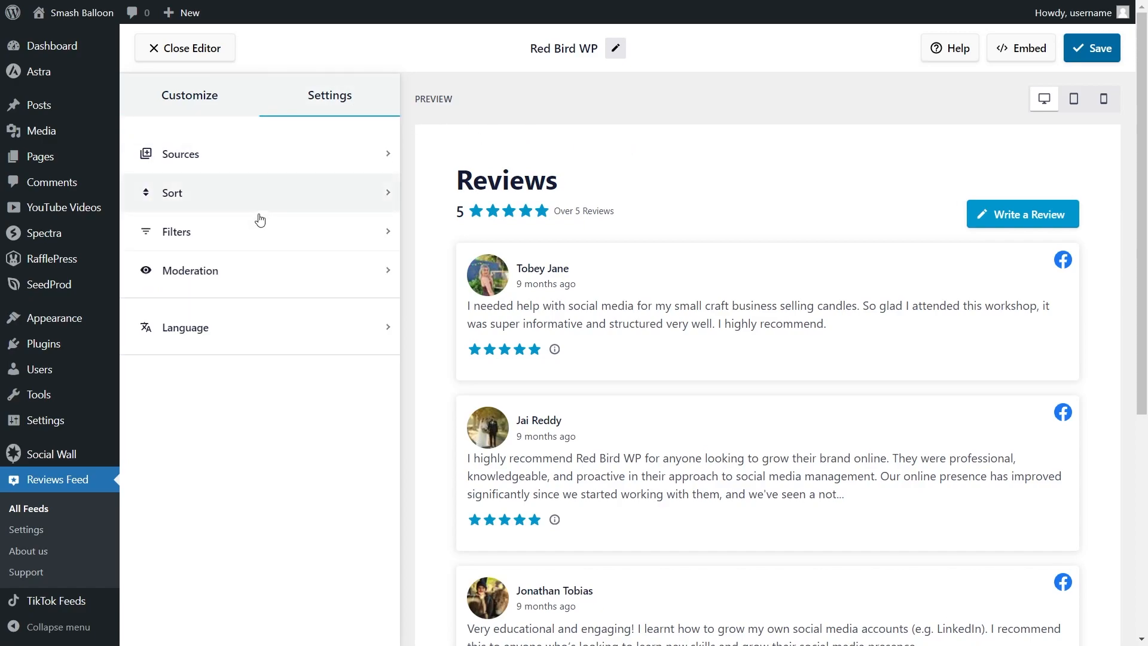
left_click(249, 231)
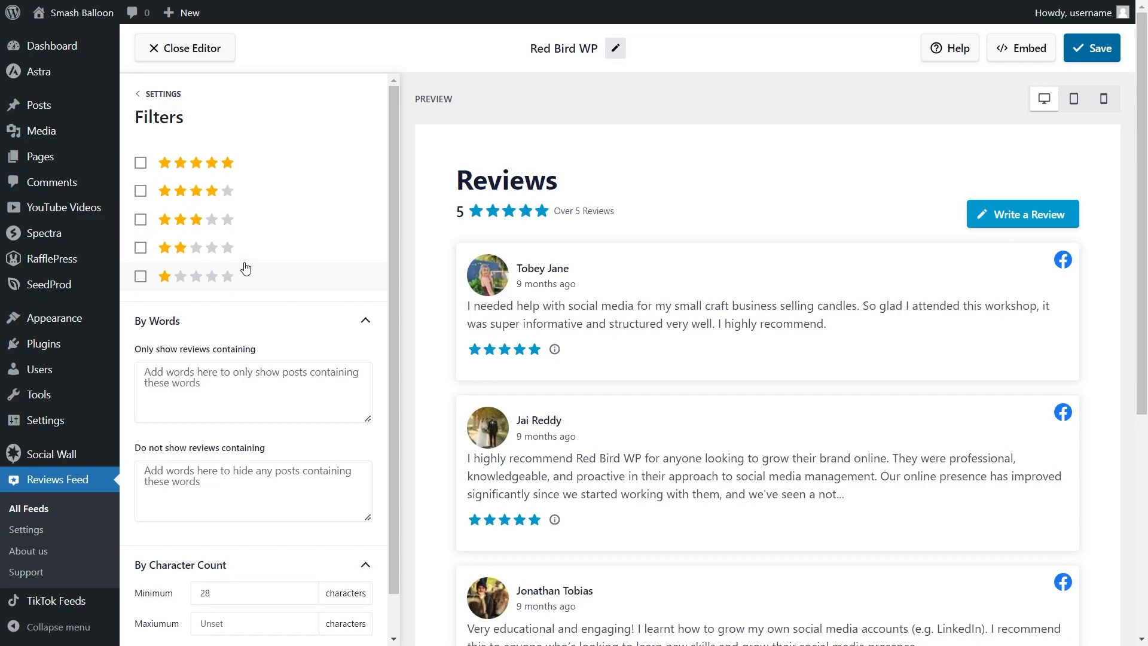
left_click(141, 166)
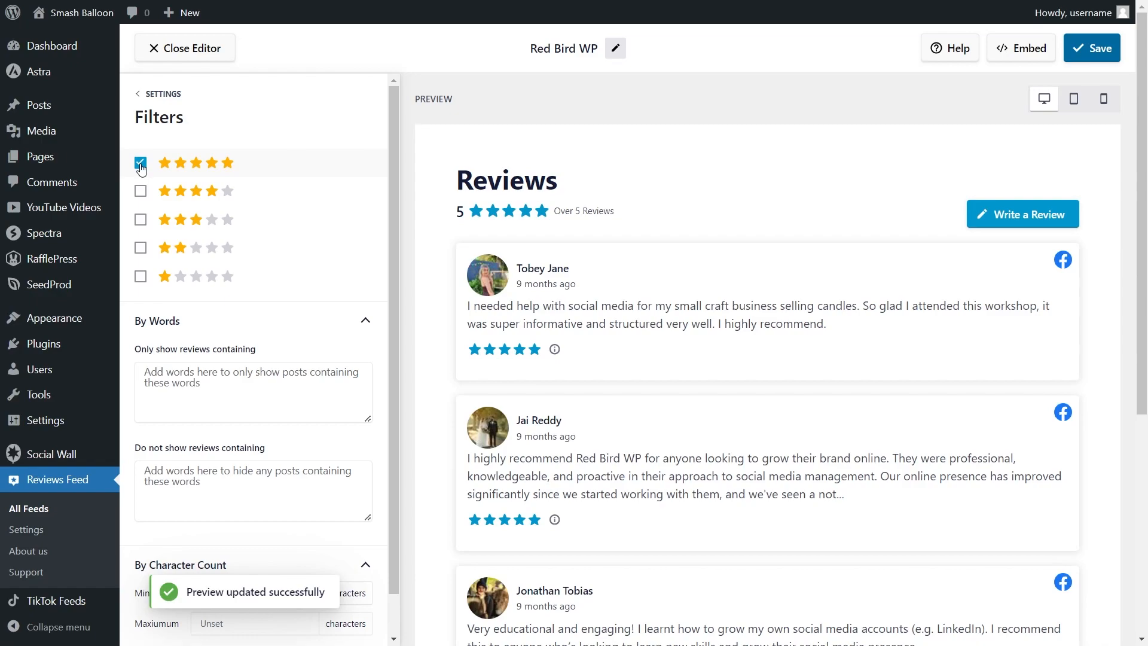
left_click(141, 165)
scroll(246, 267, "down", 2)
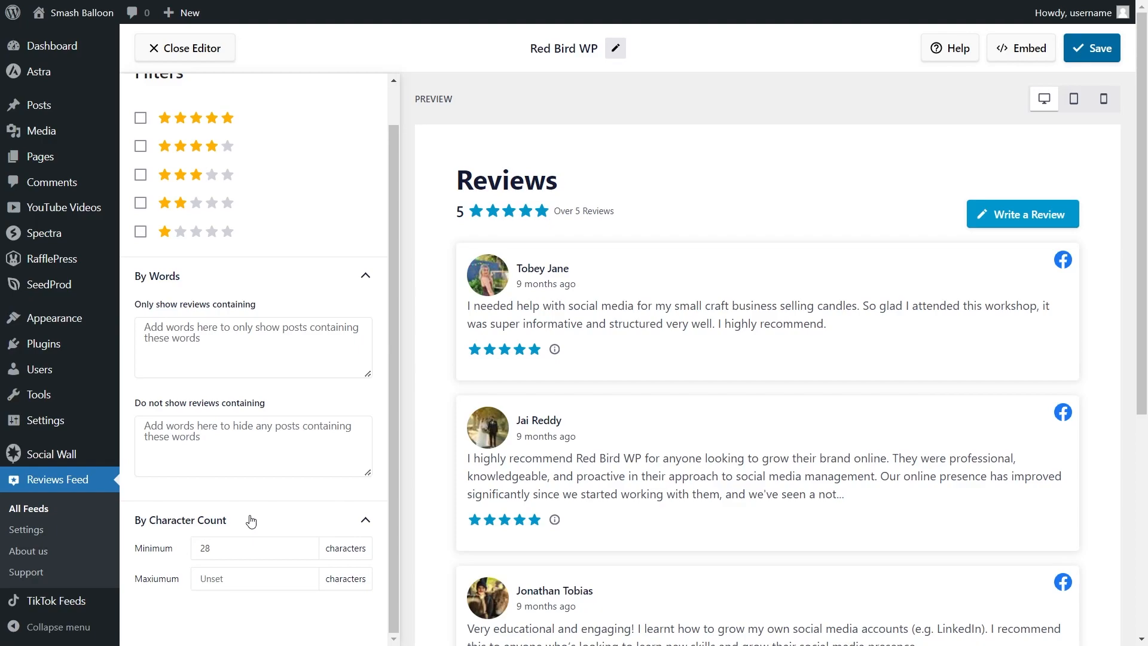
scroll(250, 521, "up", 1)
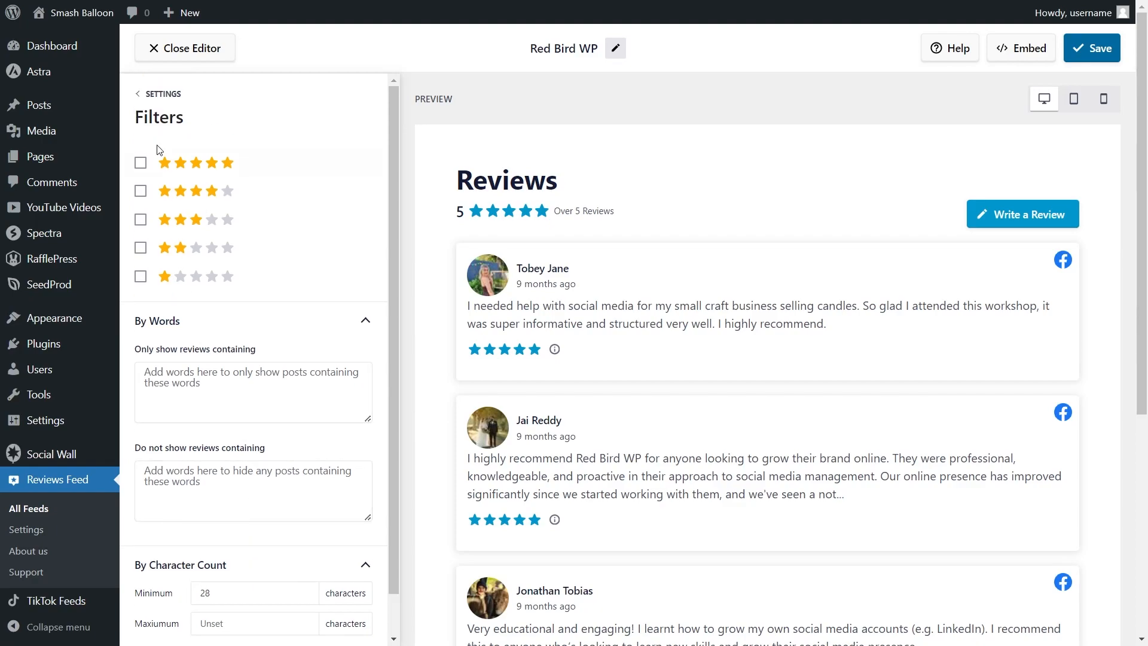
- Try the Allow List and Block List moderation modes with sample reviews selected, and turn moderation off again
left_click(160, 96)
left_click(226, 271)
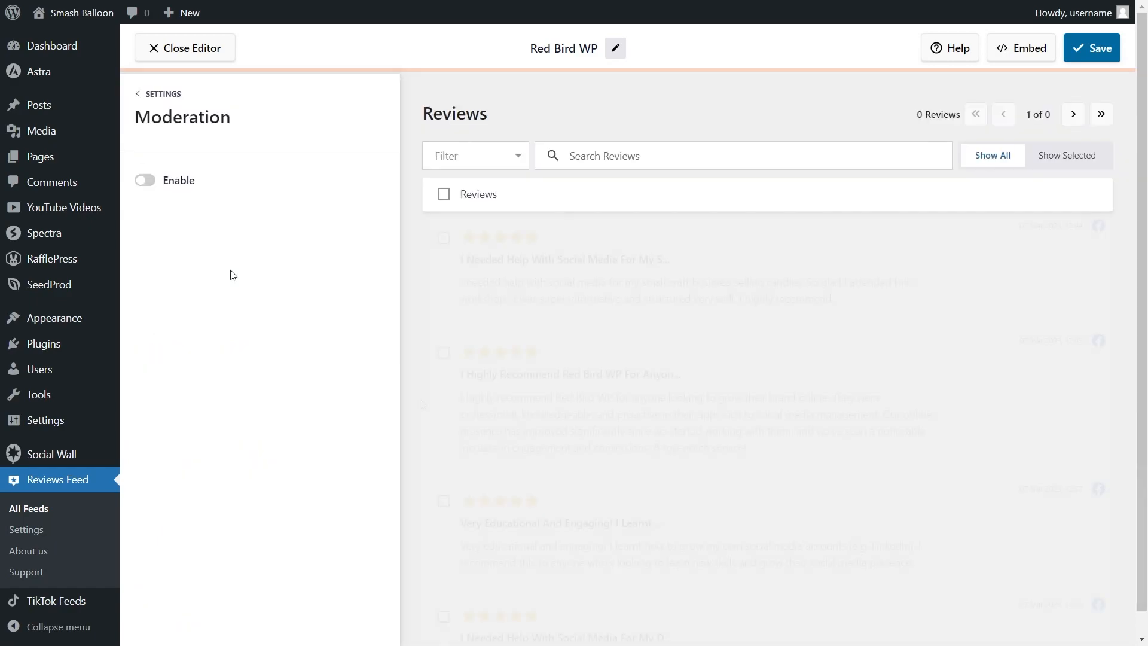
left_click(145, 180)
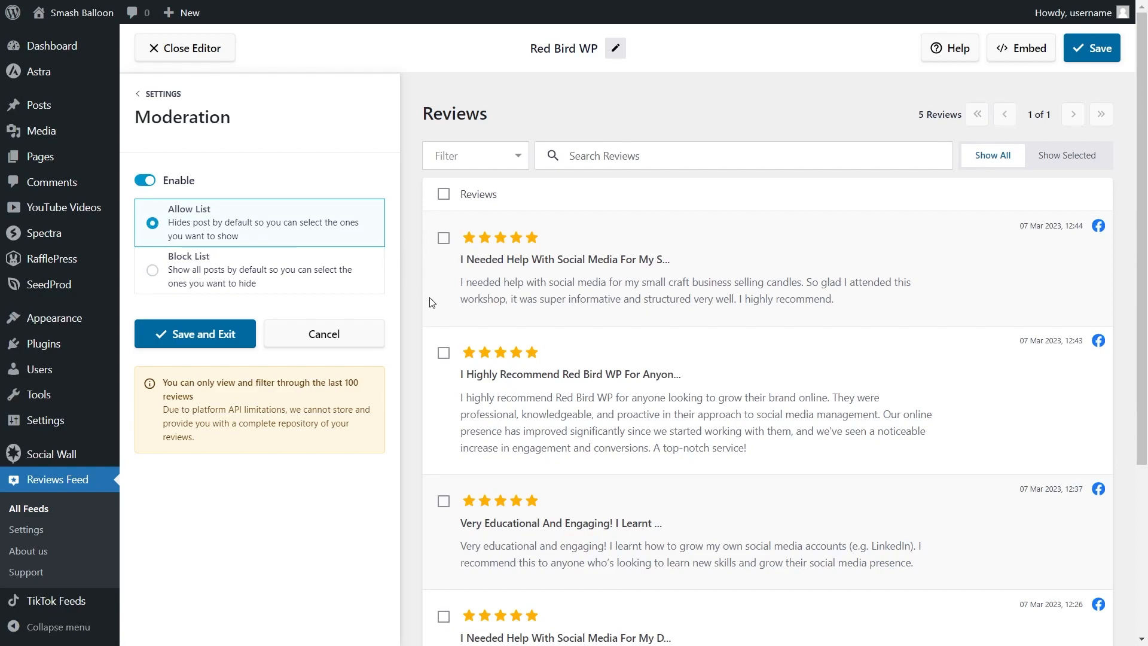
left_click(443, 238)
left_click(358, 286)
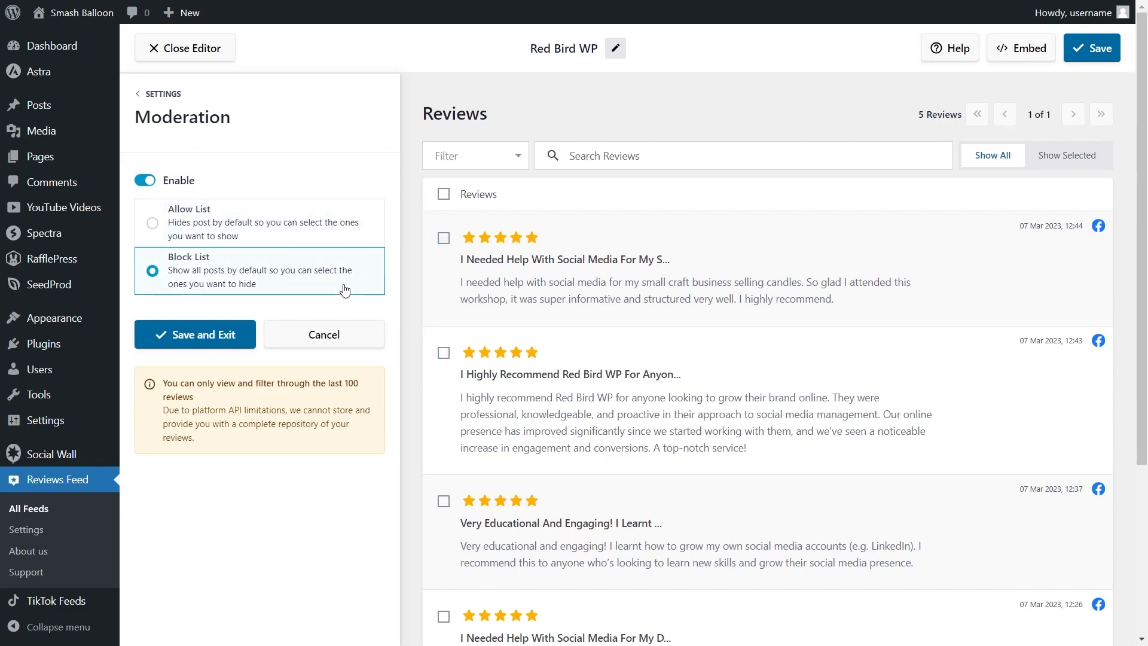
left_click(443, 238)
left_click(443, 353)
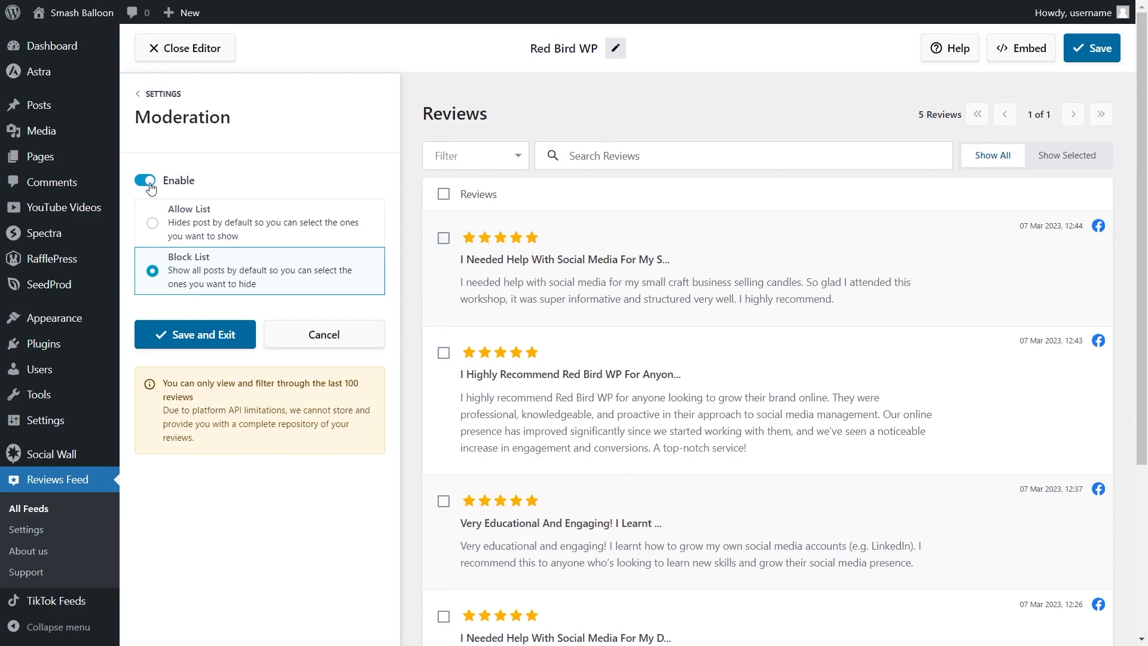
left_click(150, 185)
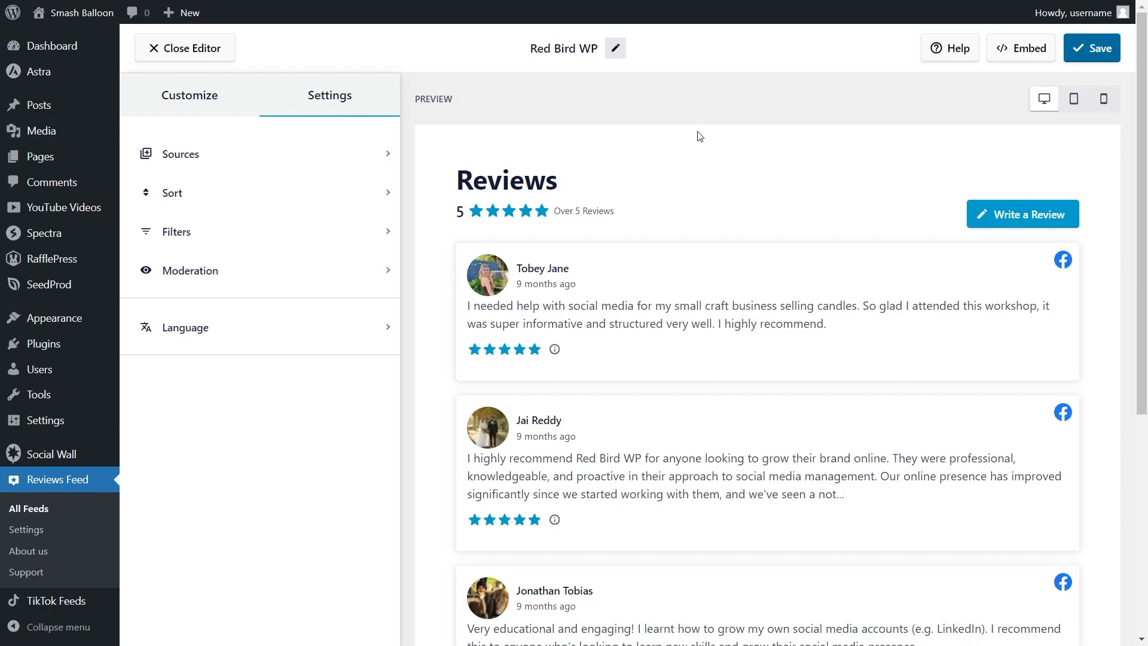
- Copy the feed's embed shortcode and choose the Reviews page as the page to add the feed to
left_click(1002, 53)
left_click(772, 307)
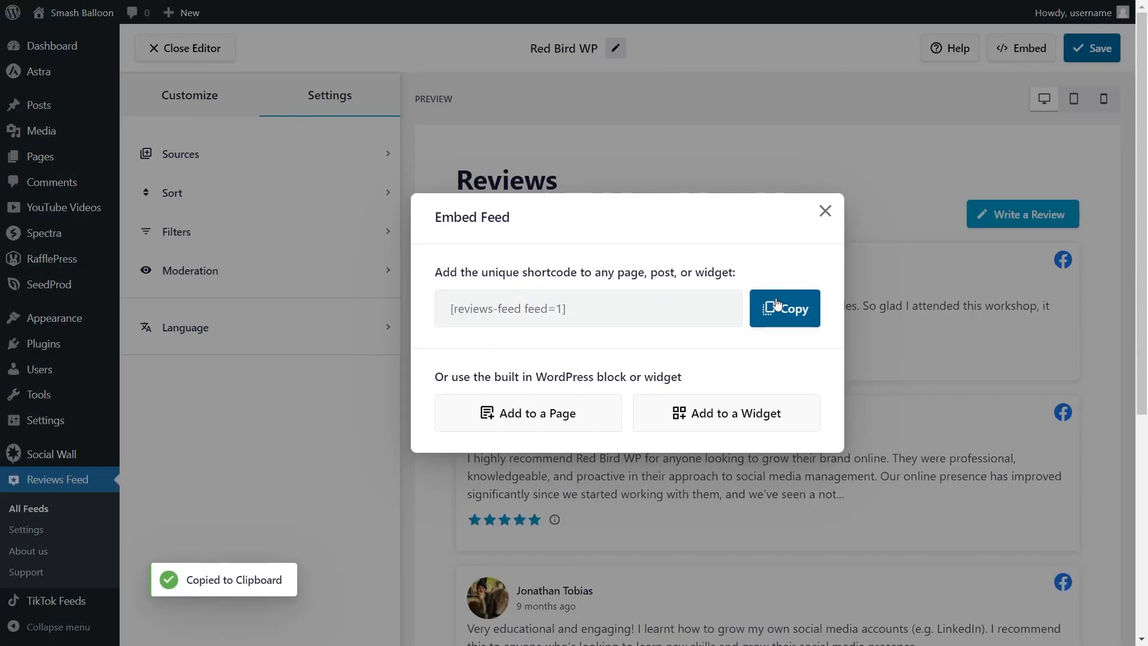
left_click(579, 404)
scroll(578, 402, "down", 3)
left_click(561, 315)
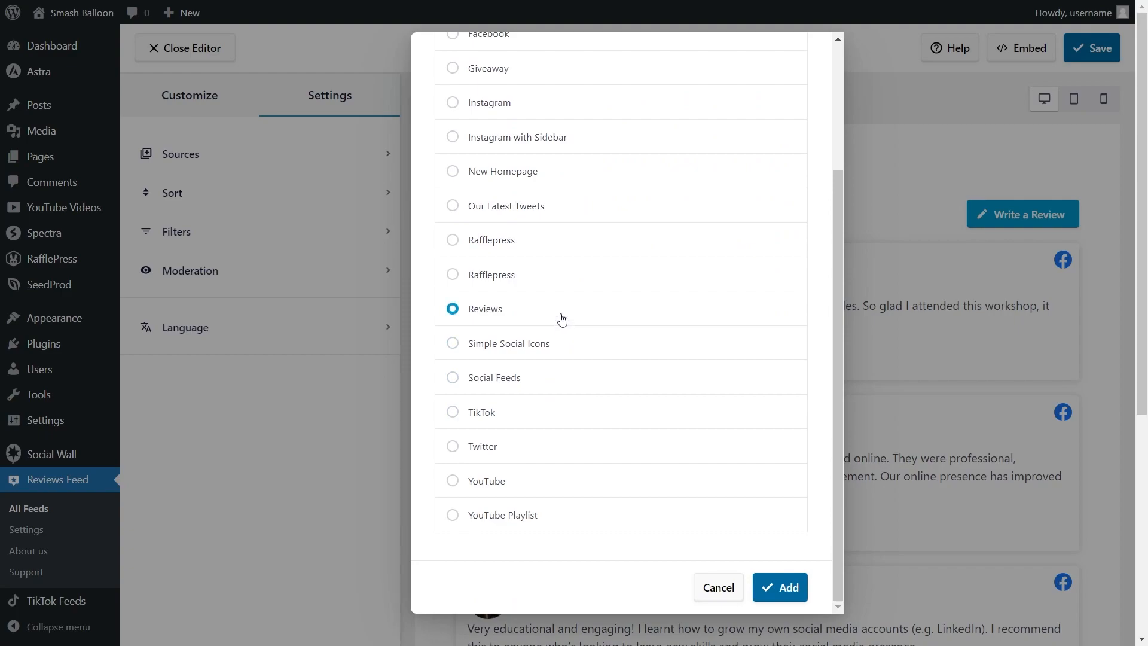
left_click(775, 589)
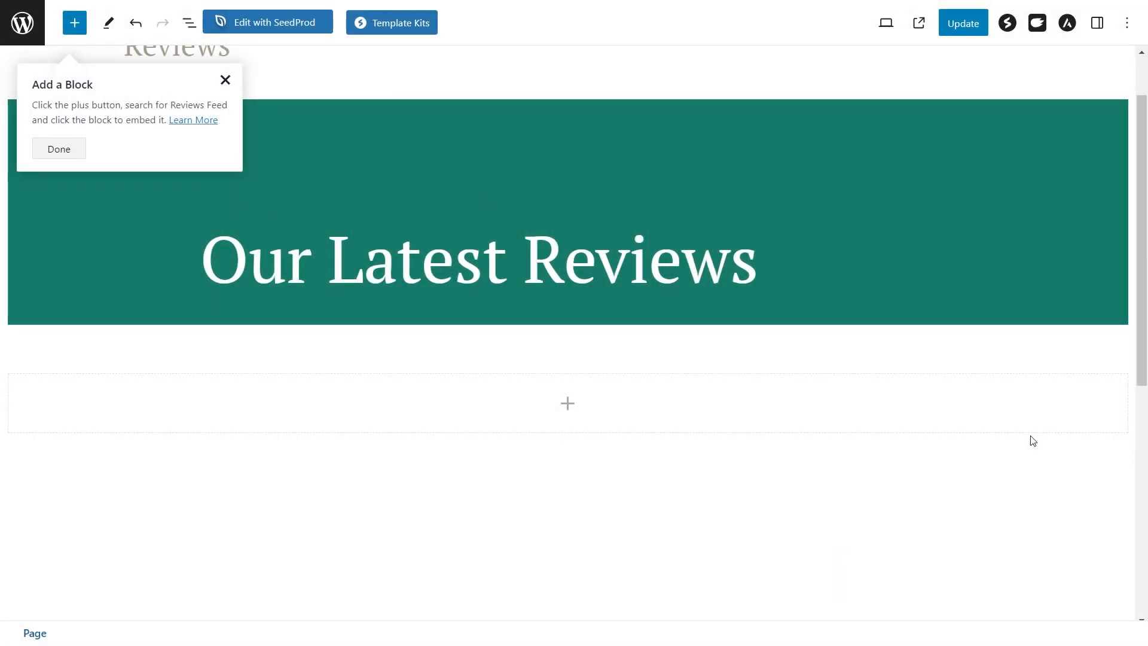
- Try embedding the feed by pasting its shortcode into a Shortcode block in the container below the Our Latest Reviews banner
left_click(568, 404)
left_click(479, 524)
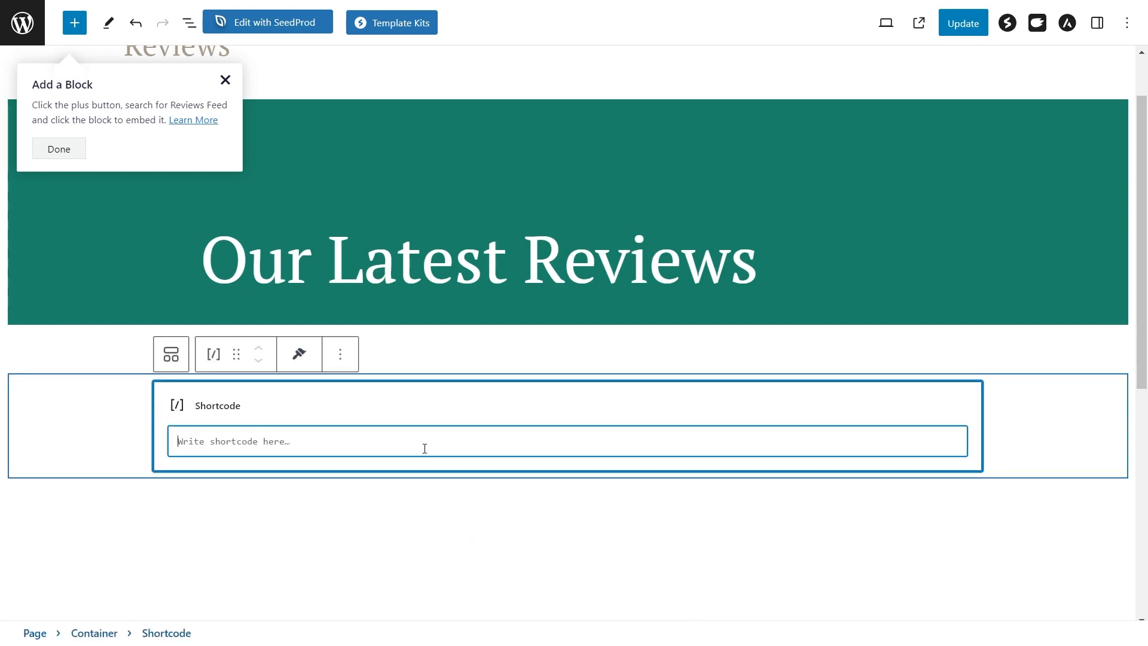
key("ctrl+v")
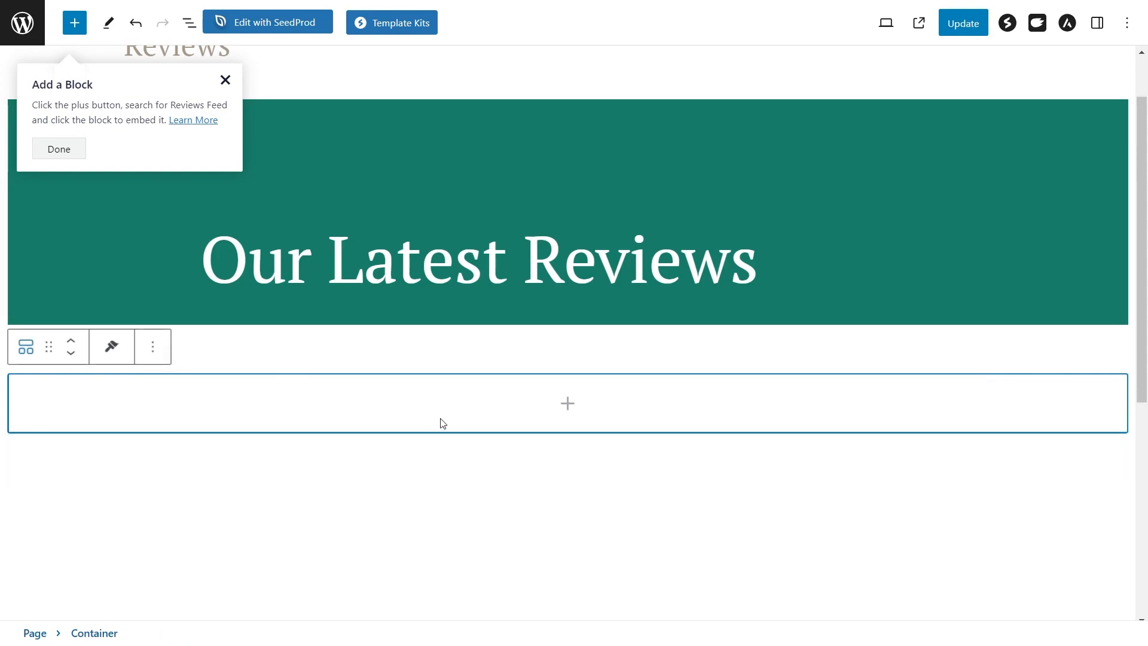
- Insert a Reviews Feed block in the container below the Our Latest Reviews banner, check it, and update the page
left_click(567, 403)
left_click(633, 524)
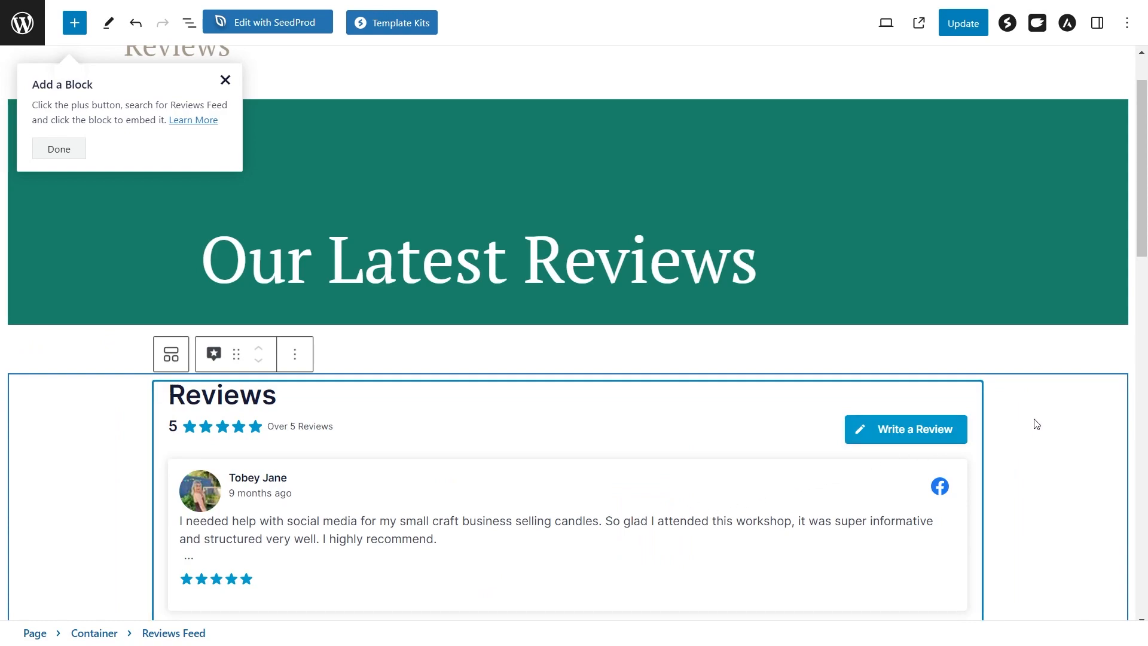
scroll(1037, 423, "down", 5)
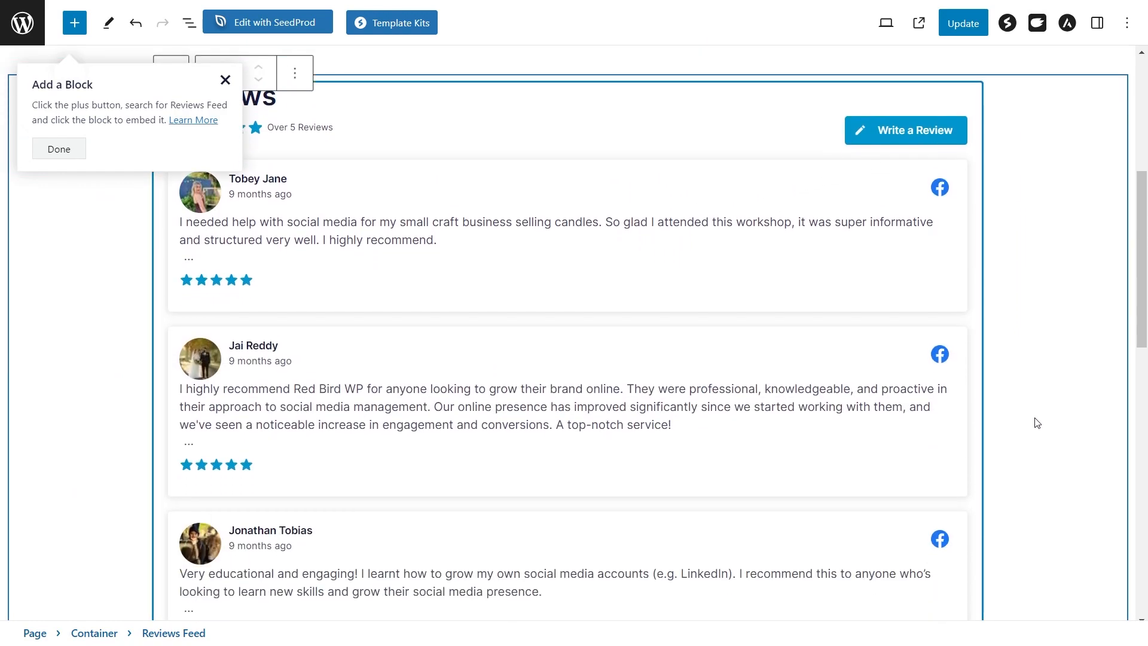
left_click(961, 24)
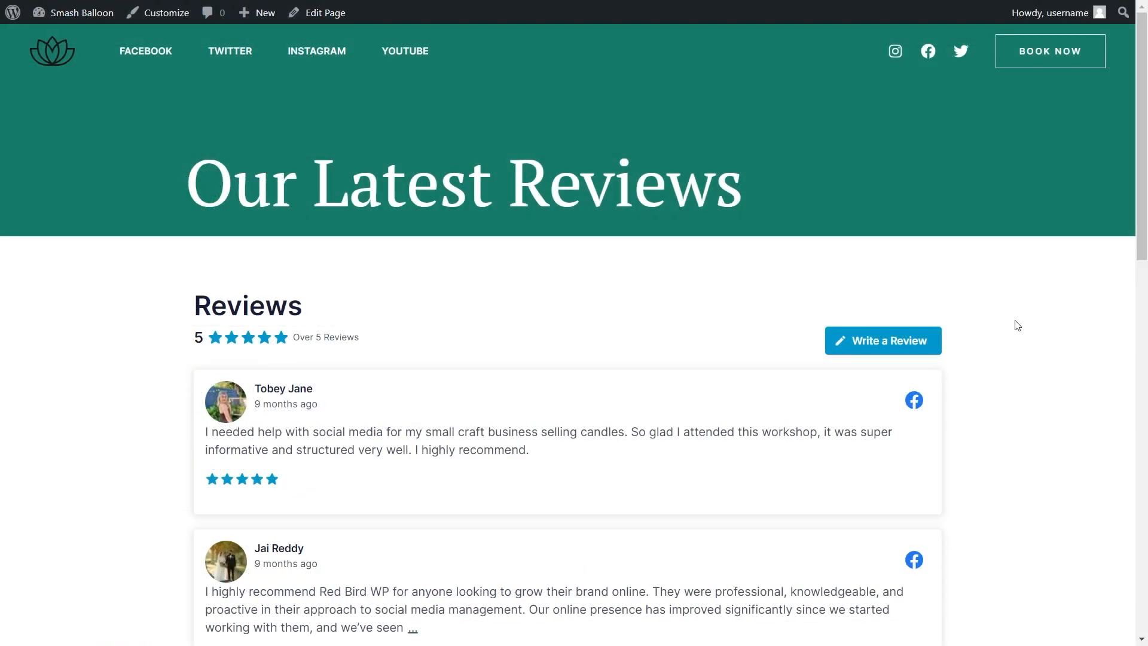
- Examine the embedded feed on the published reviews page and follow its Write a Review link to the Facebook page
scroll(1018, 325, "down", 3)
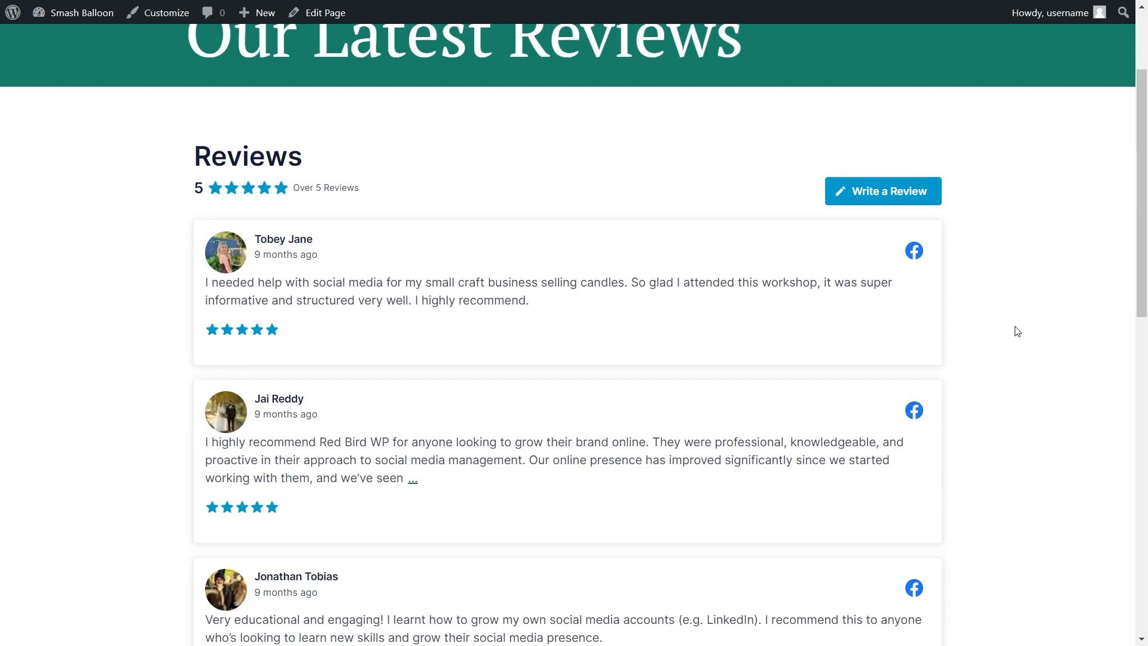
scroll(1005, 328, "down", 3)
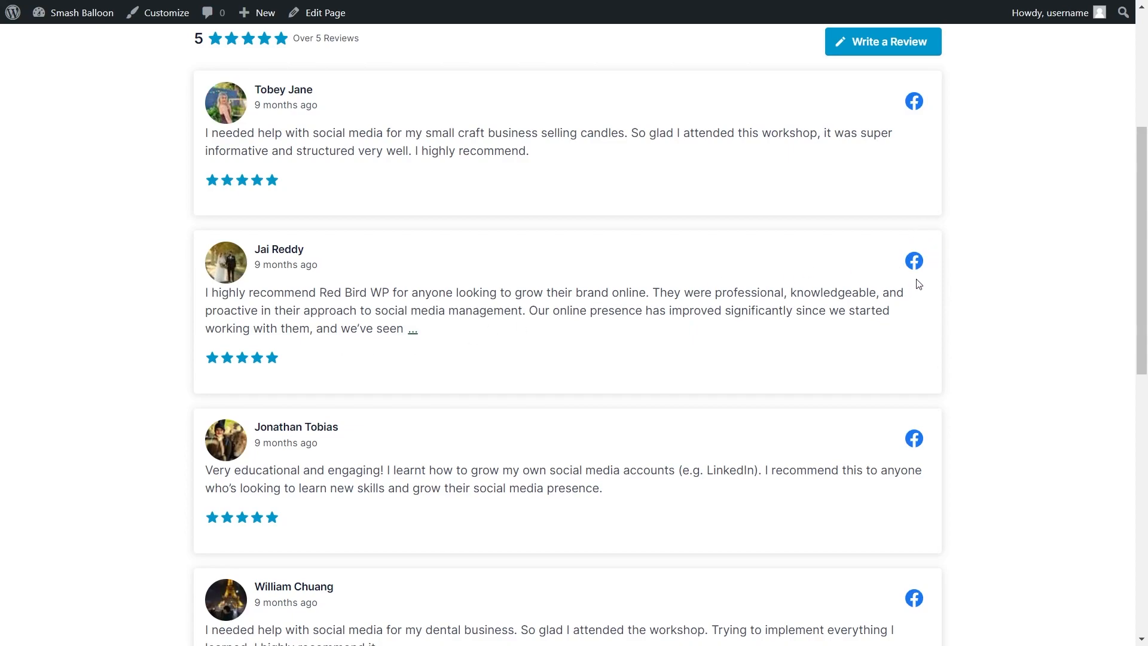
scroll(961, 392, "up", 4)
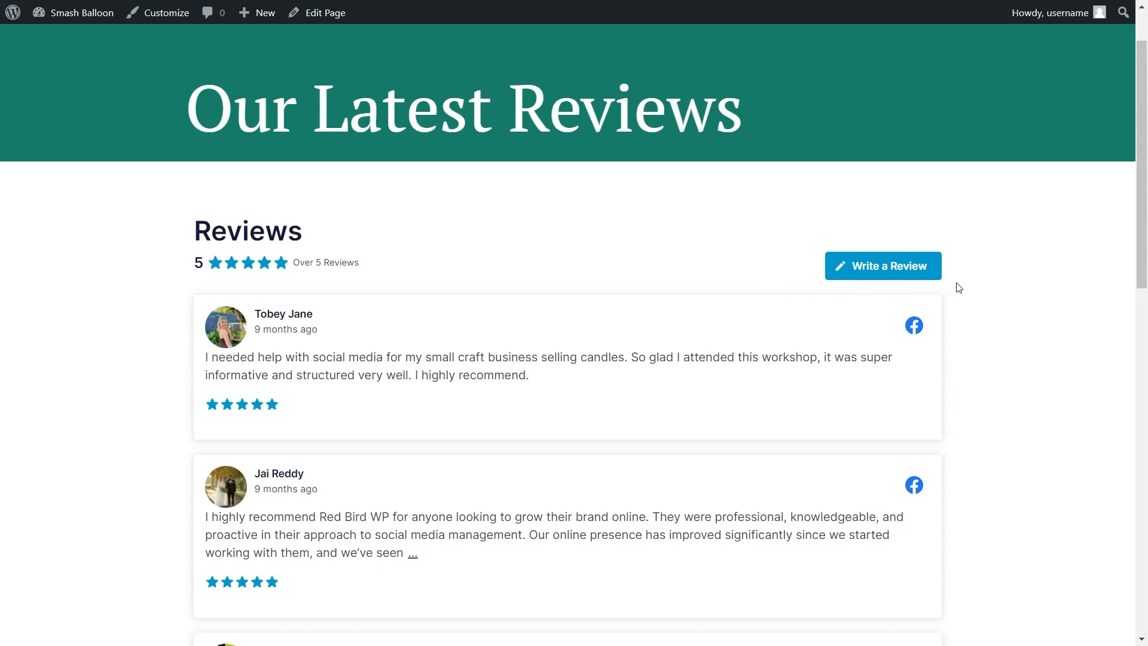
left_click(861, 274)
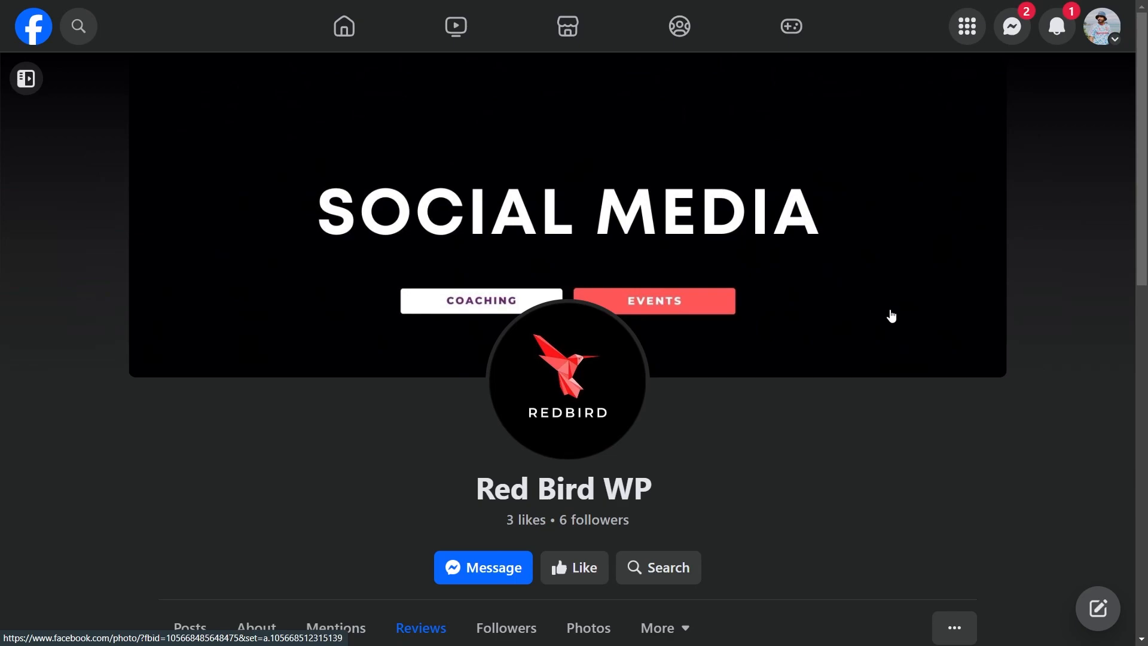
scroll(889, 317, "down", 6)
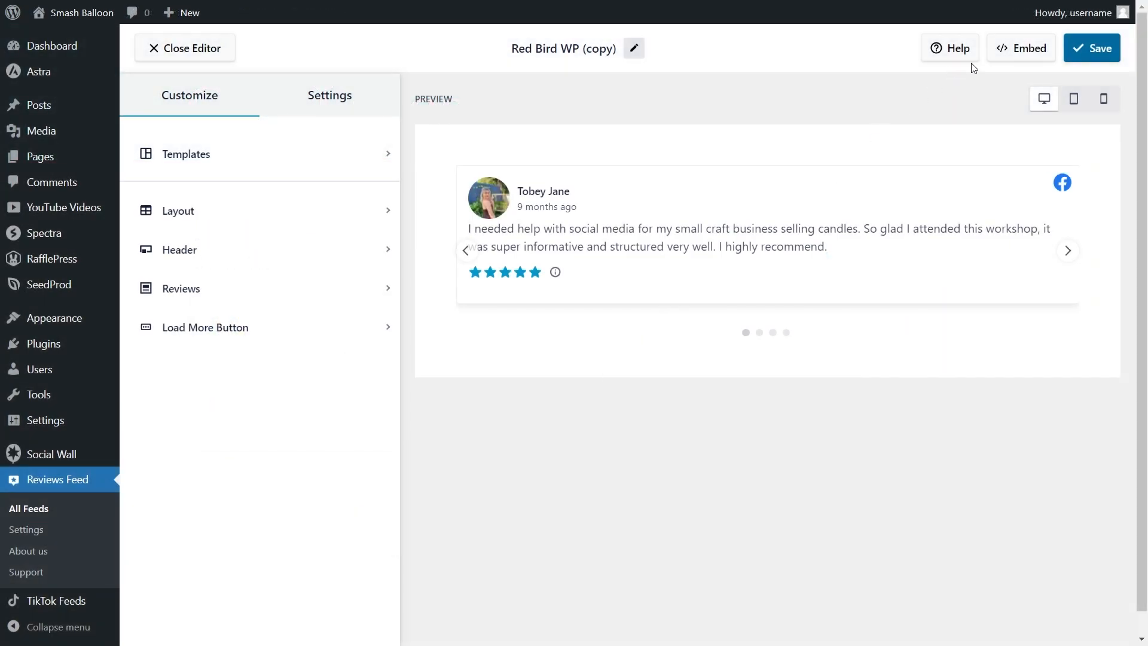
- Embed the Red Bird WP (copy) feed in Footer Builder Widget 1 using a Shortcode block containing [reviews-feed feed=2], and update the widgets
left_click(1008, 53)
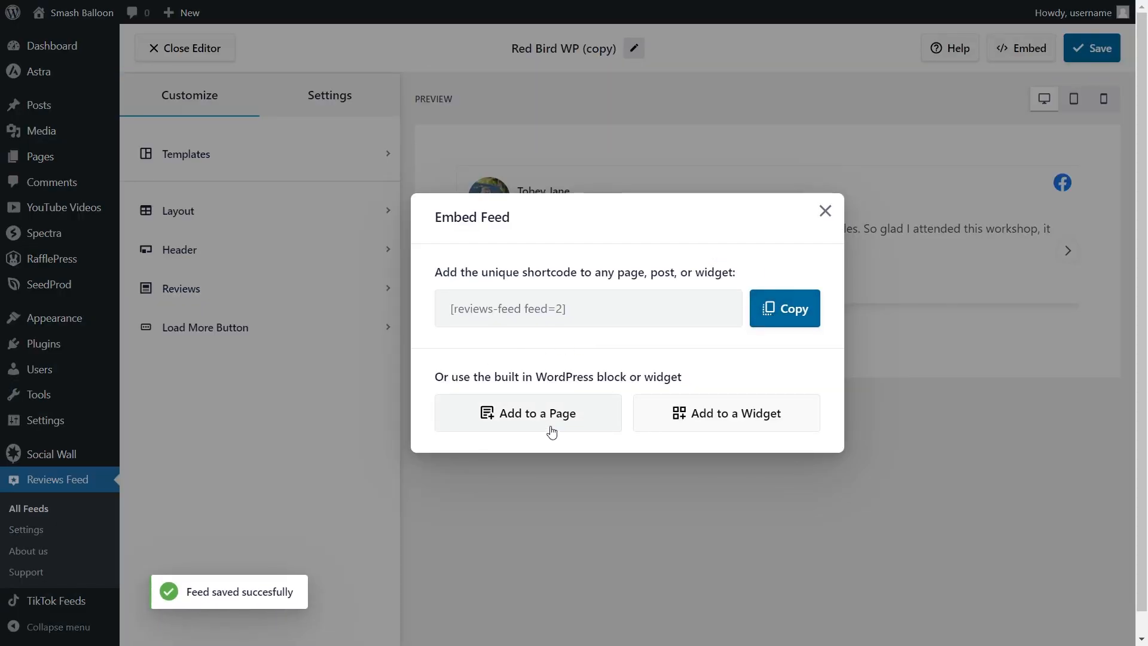
left_click(726, 428)
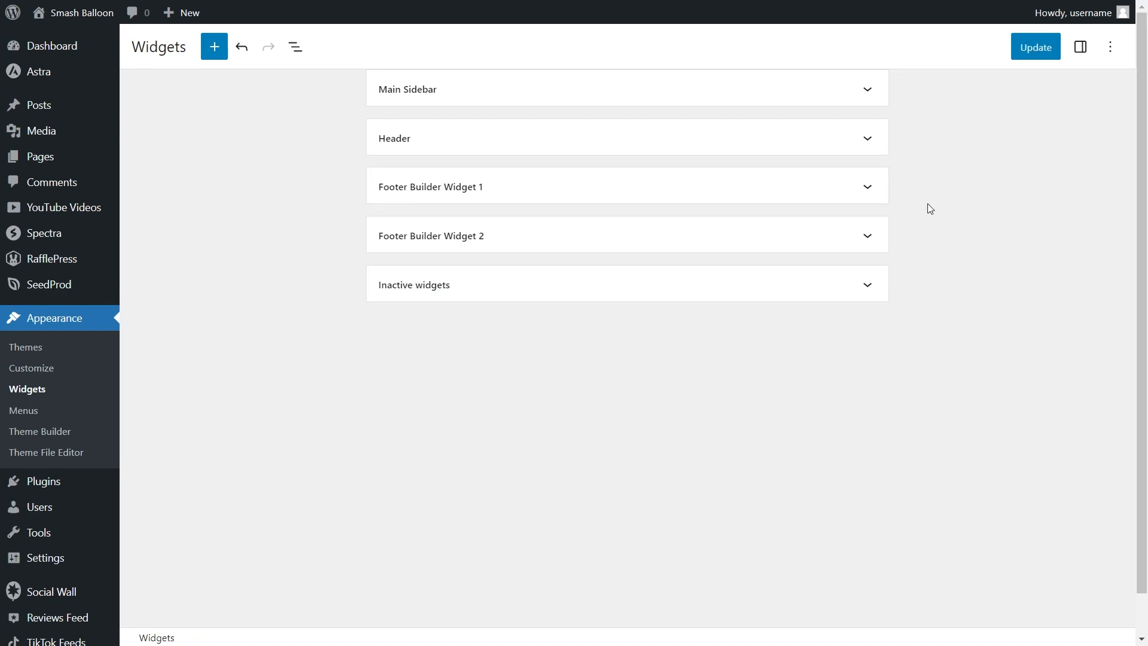
left_click(870, 189)
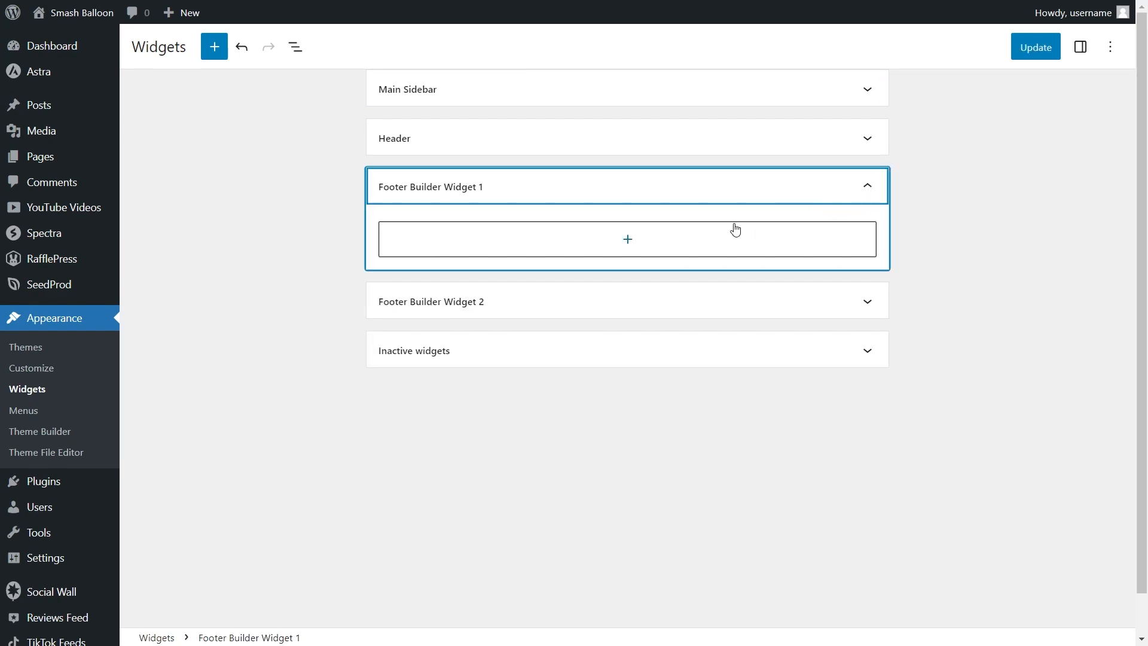
left_click(636, 248)
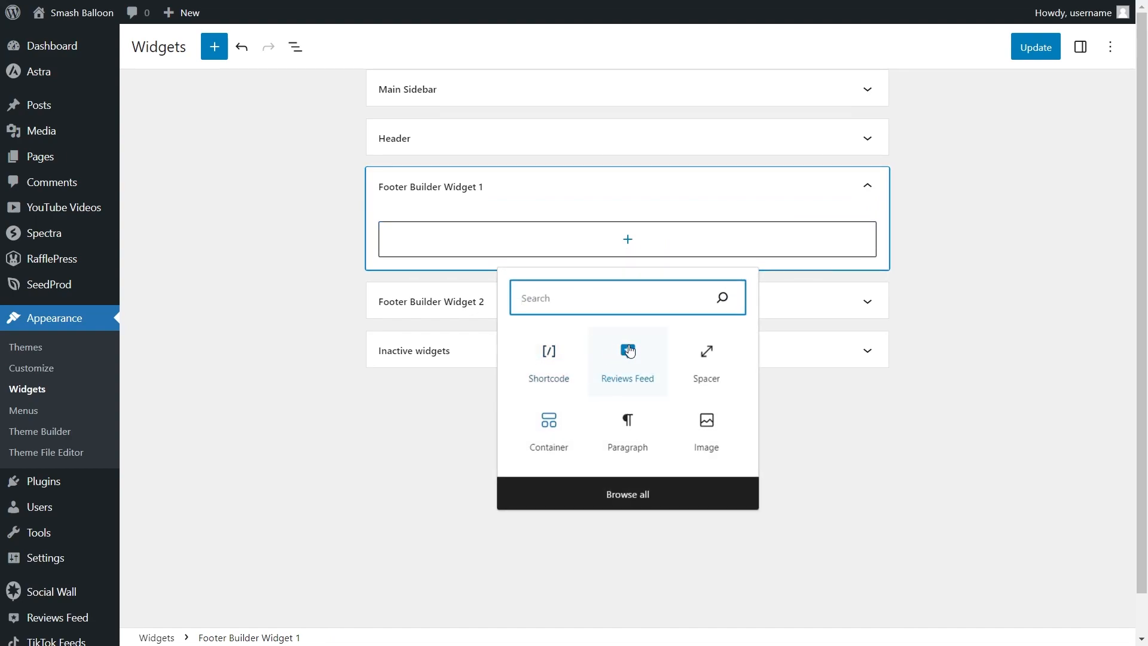
left_click(549, 358)
type("[reviews-feed feed=2]")
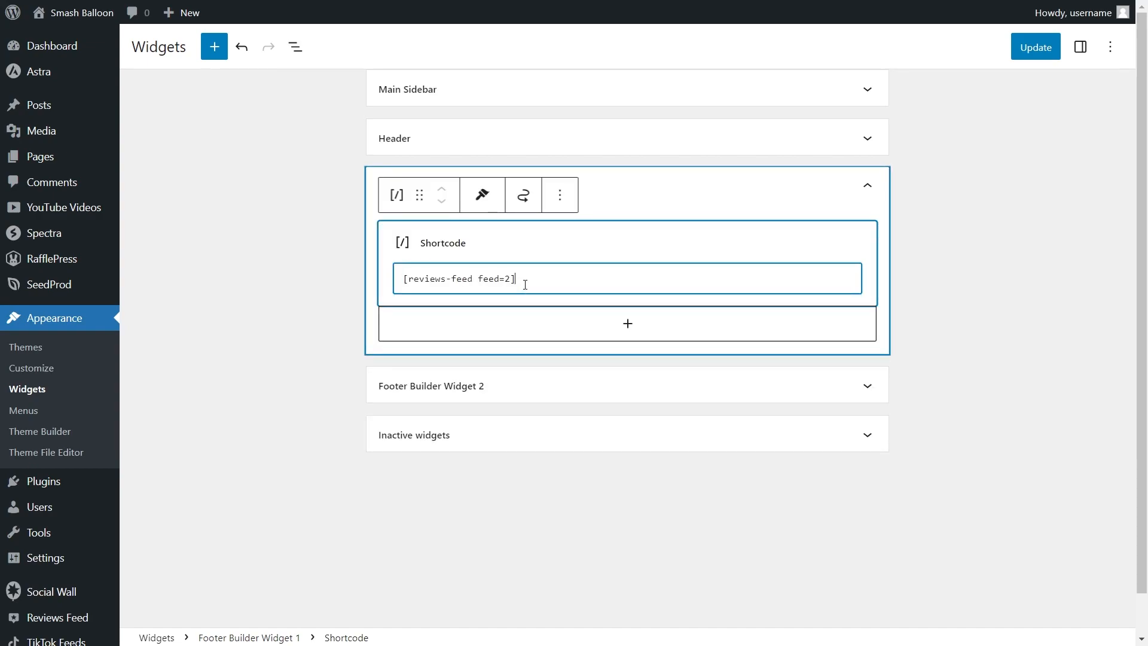
left_click(1027, 48)
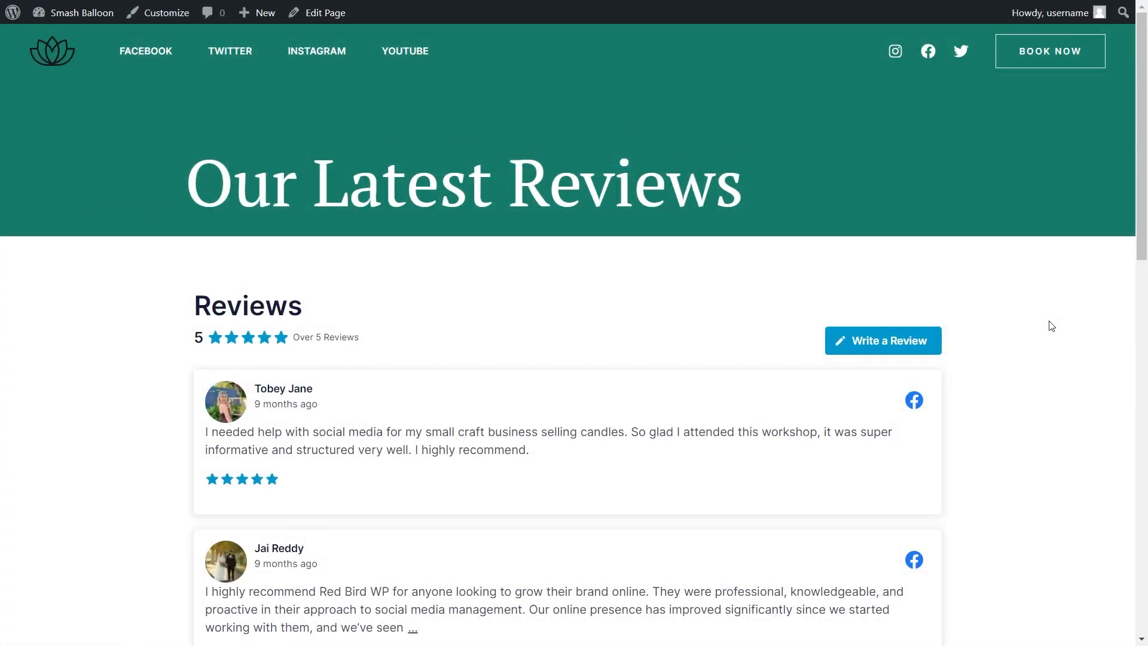
- Examine the published reviews page down to the footer and browse through several reviews in the footer's carousel feed
scroll(1035, 335, "down", 1)
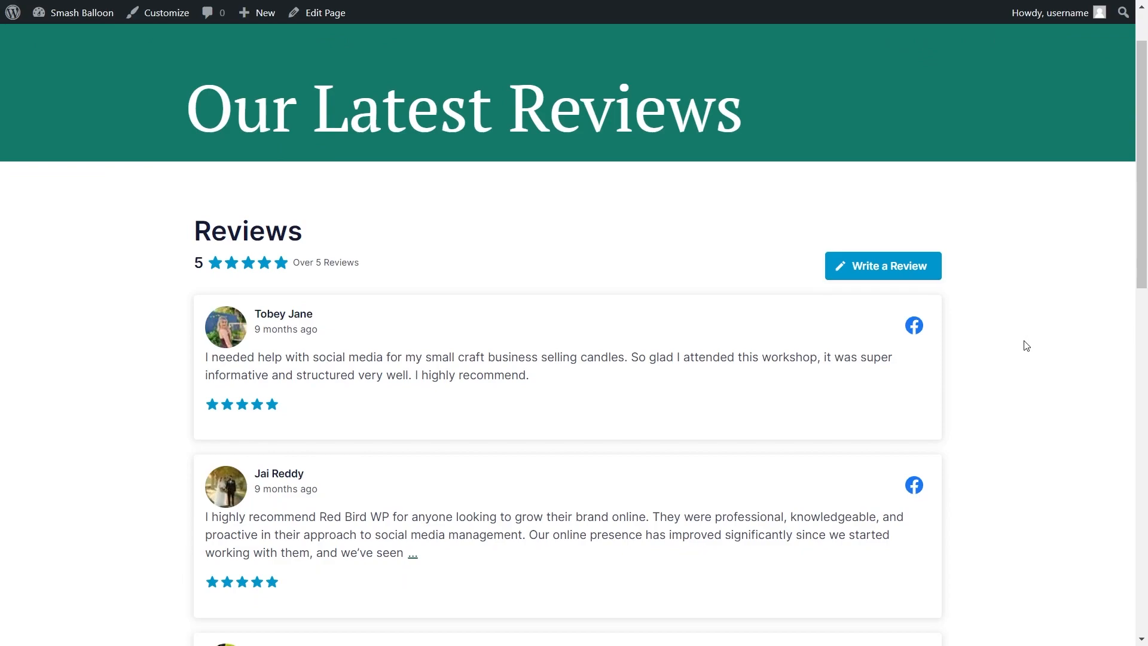
scroll(1023, 338, "down", 10)
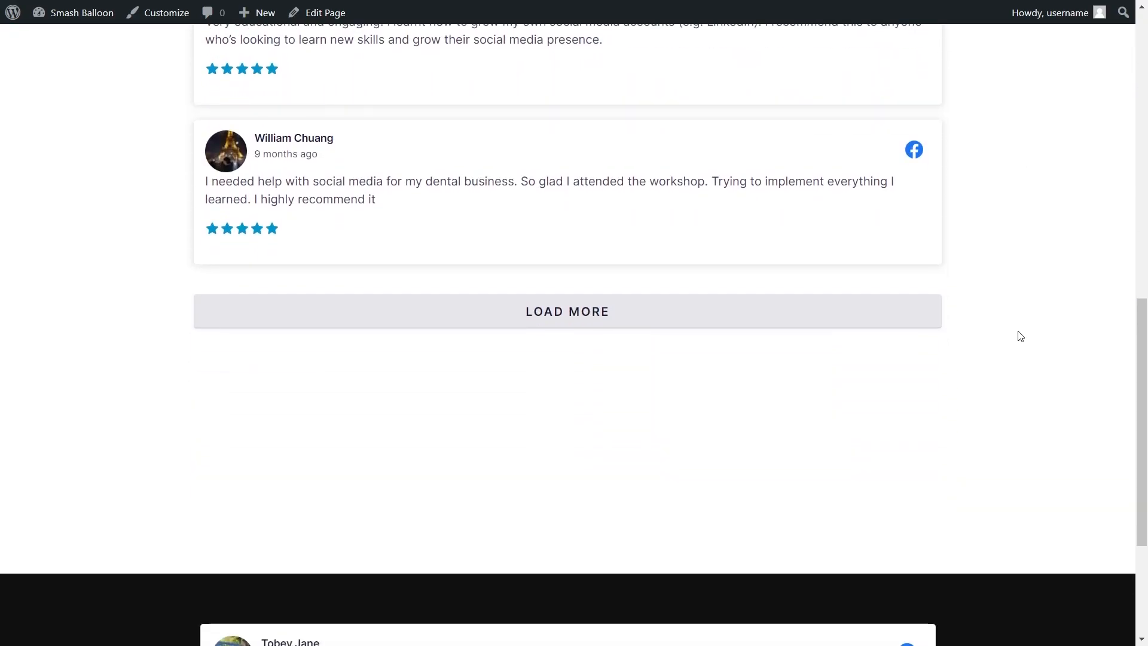
scroll(1019, 336, "down", 3)
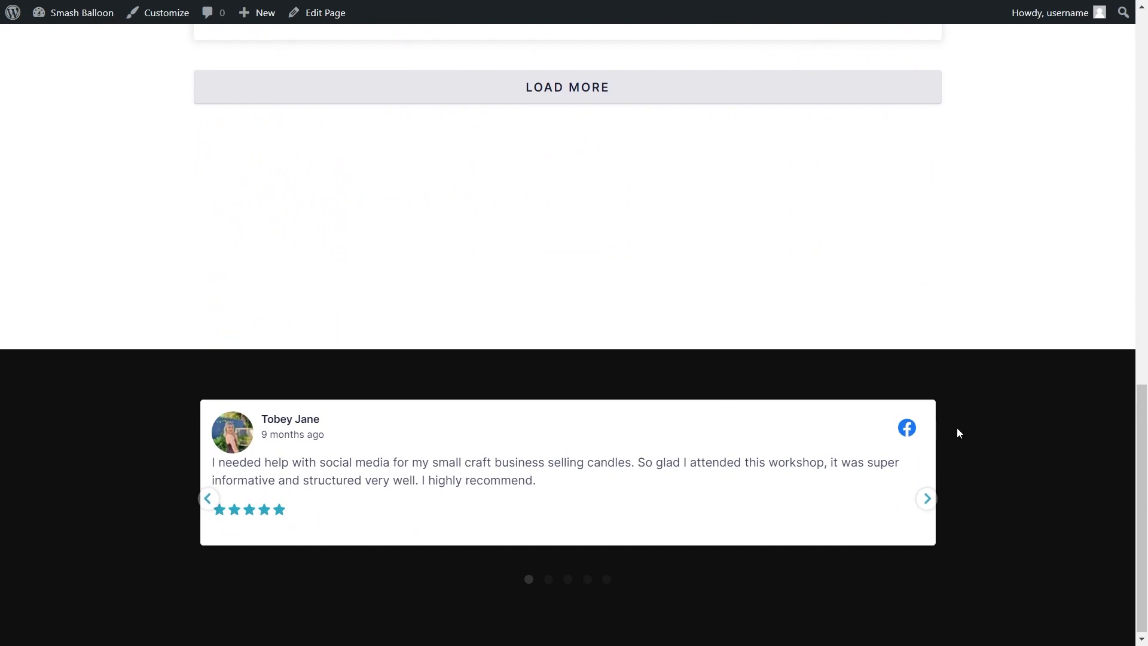
left_click(928, 499)
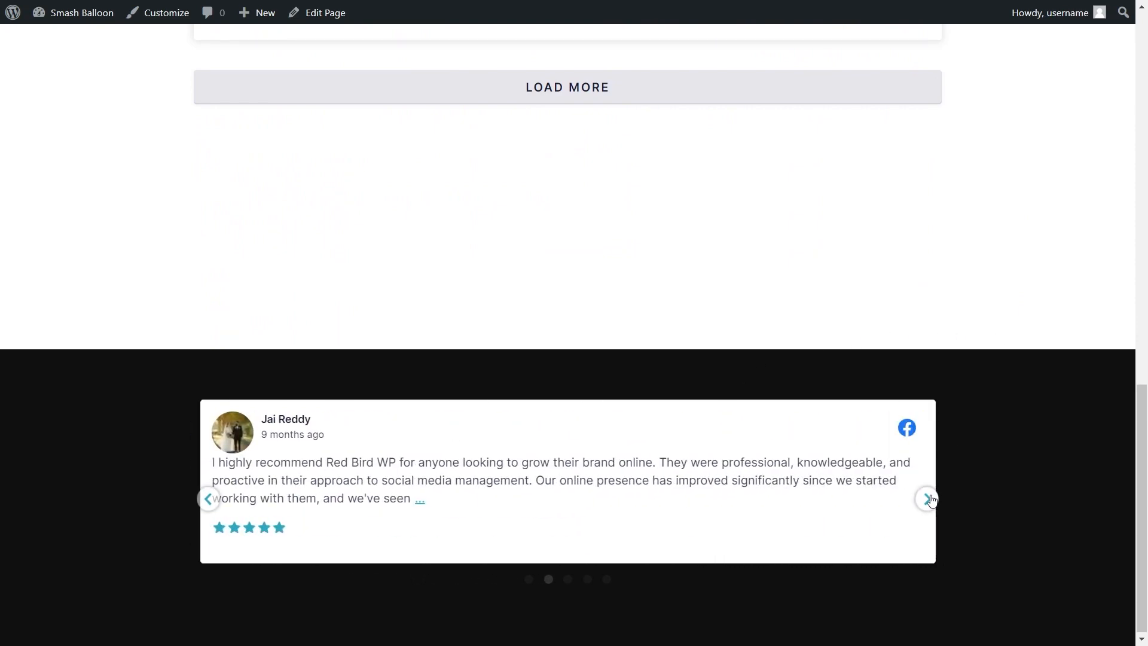
left_click(928, 499)
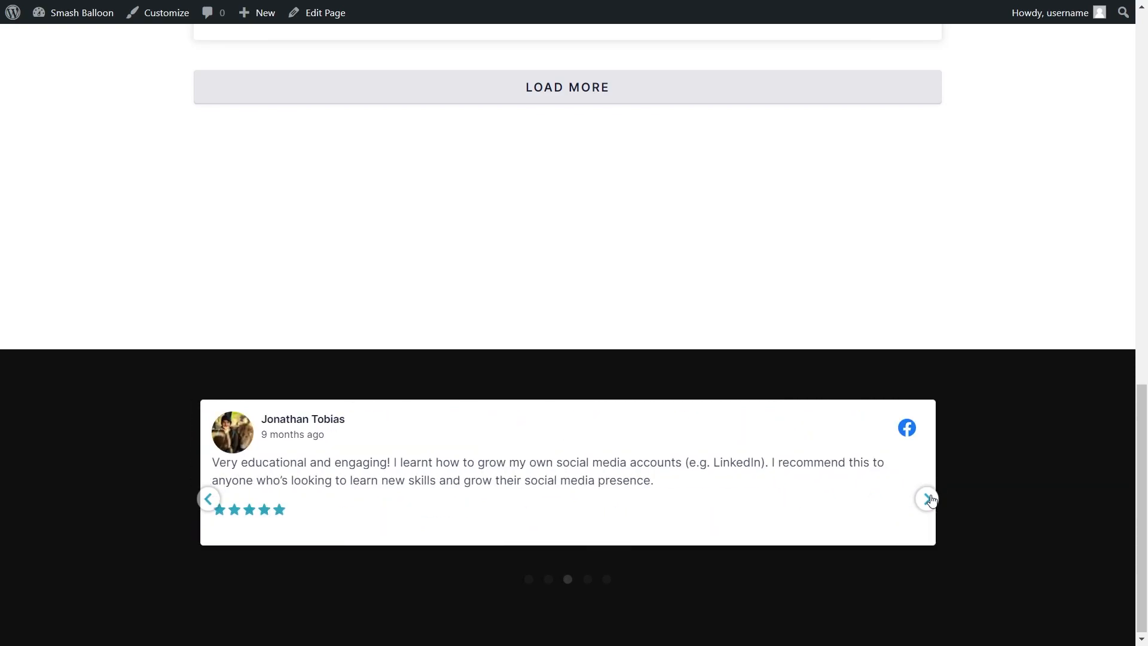
left_click(928, 499)
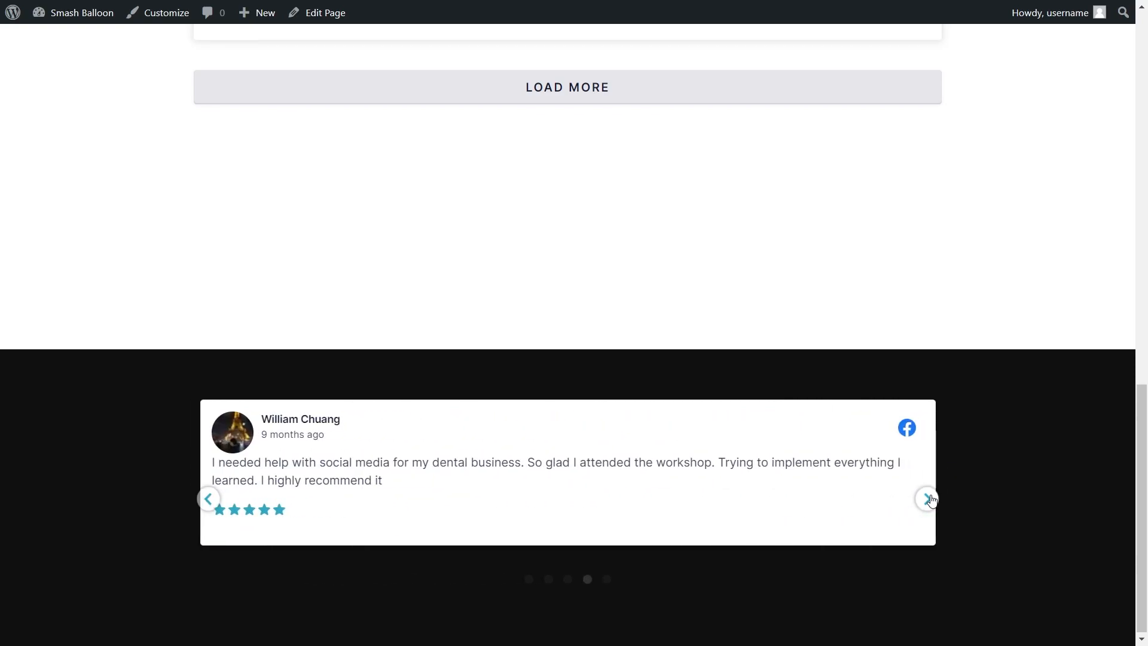
scroll(961, 482, "up", 10)
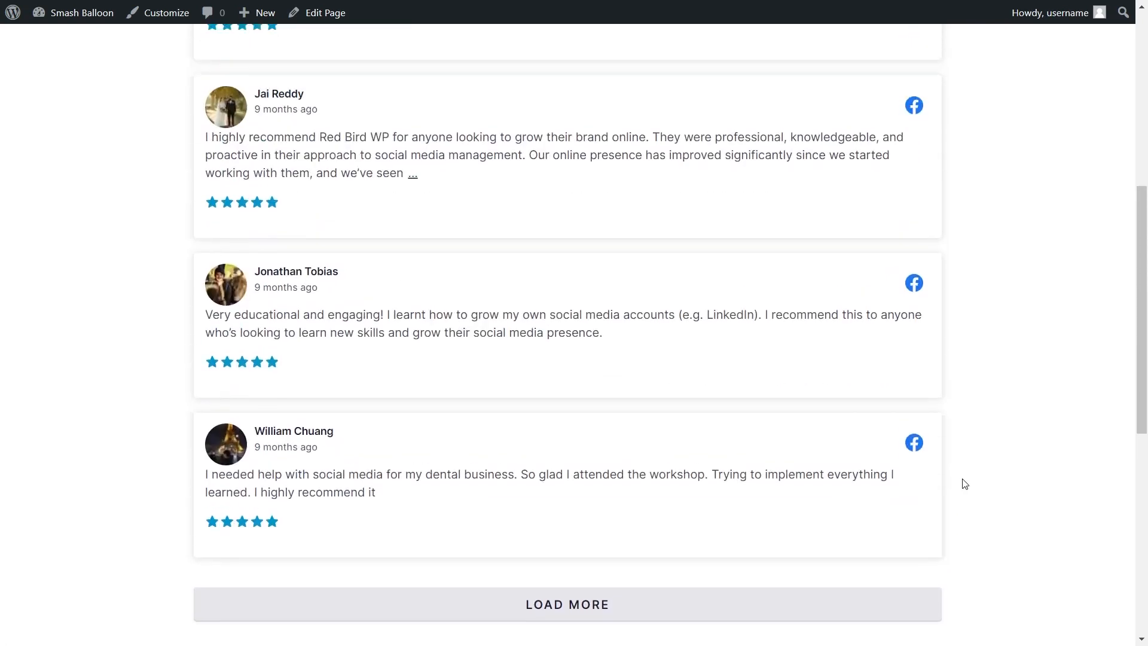
scroll(977, 479, "up", 1)
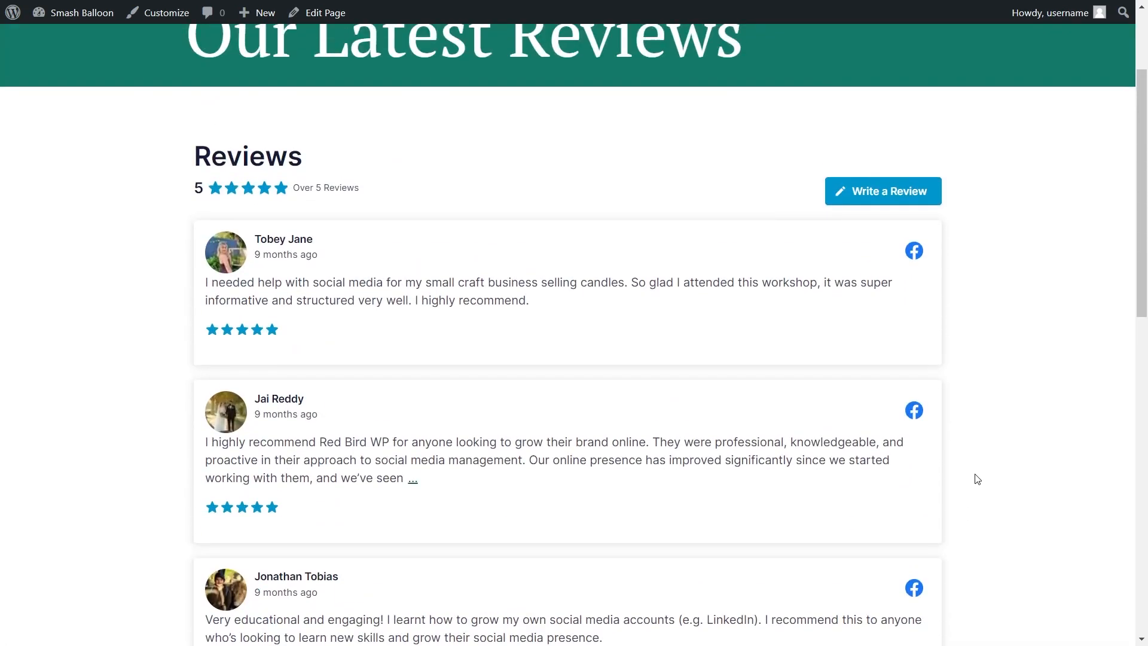